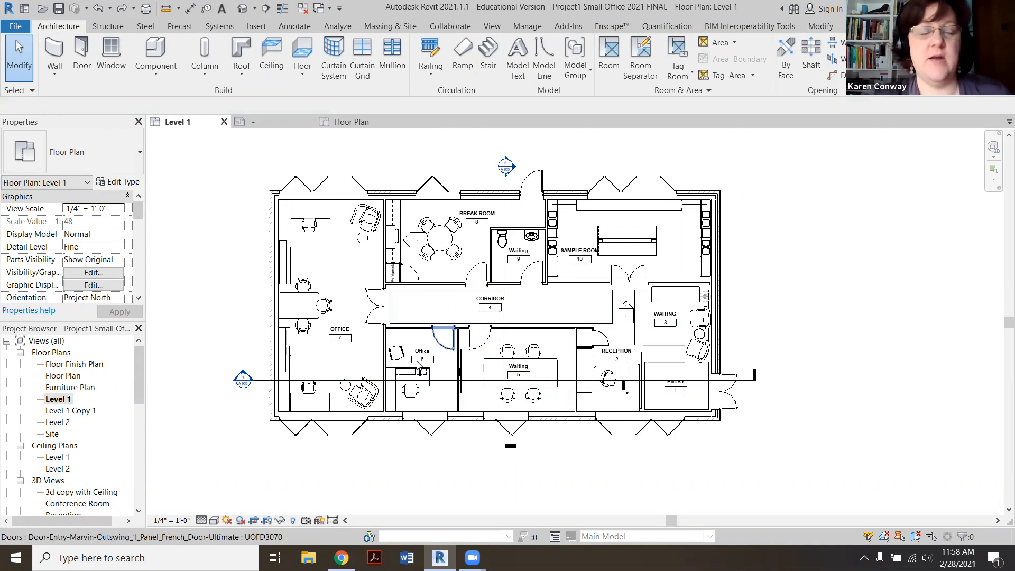
Duplicate the Level 1 floor plan view with detailing
{"action": "right_click", "coordinate": [57, 401]}
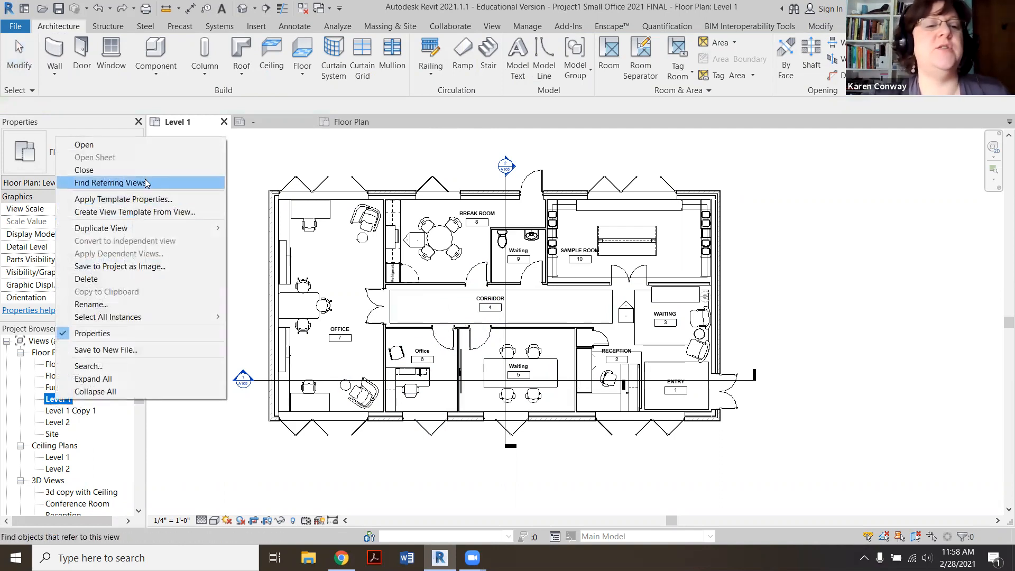
{"action": "mouse_move", "coordinate": [145, 229]}
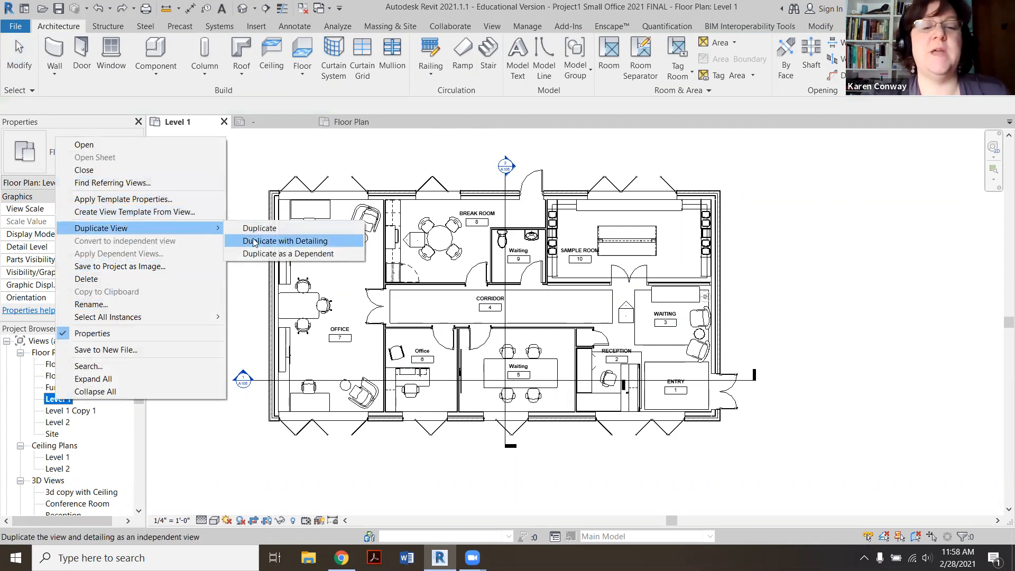
{"action": "left_click", "coordinate": [255, 242]}
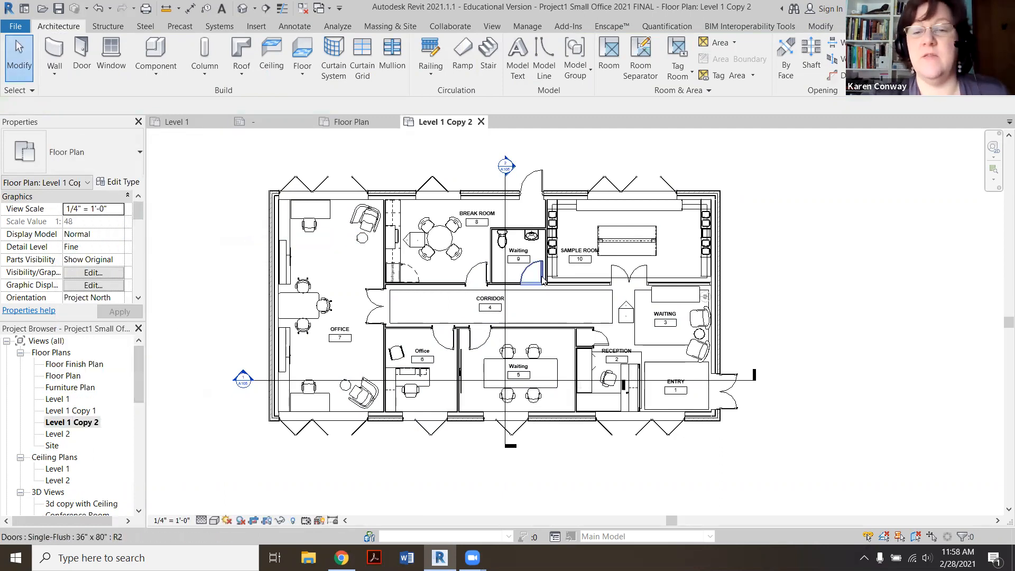
{"action": "left_click", "coordinate": [64, 400]}
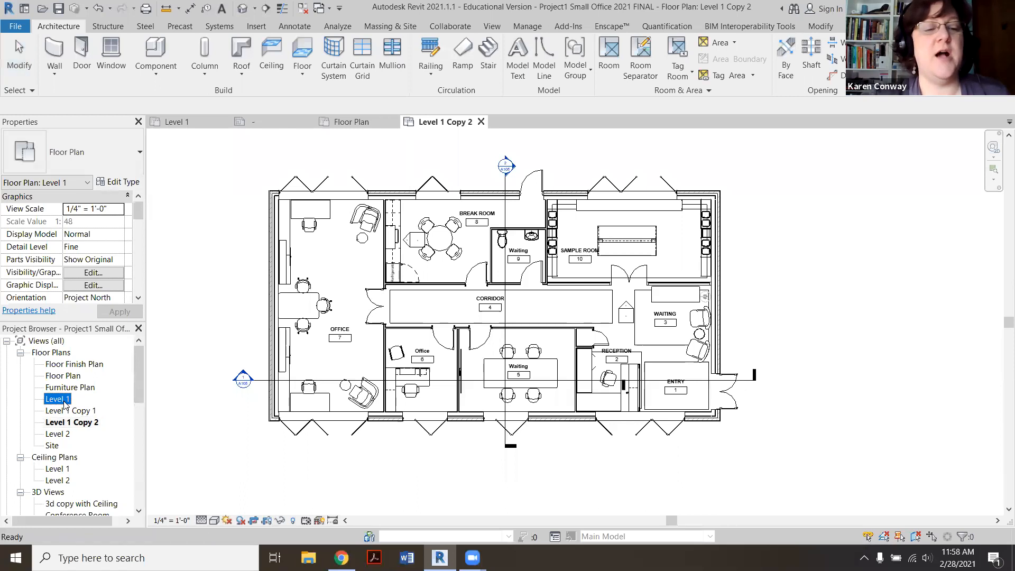
{"action": "left_click", "coordinate": [581, 261]}
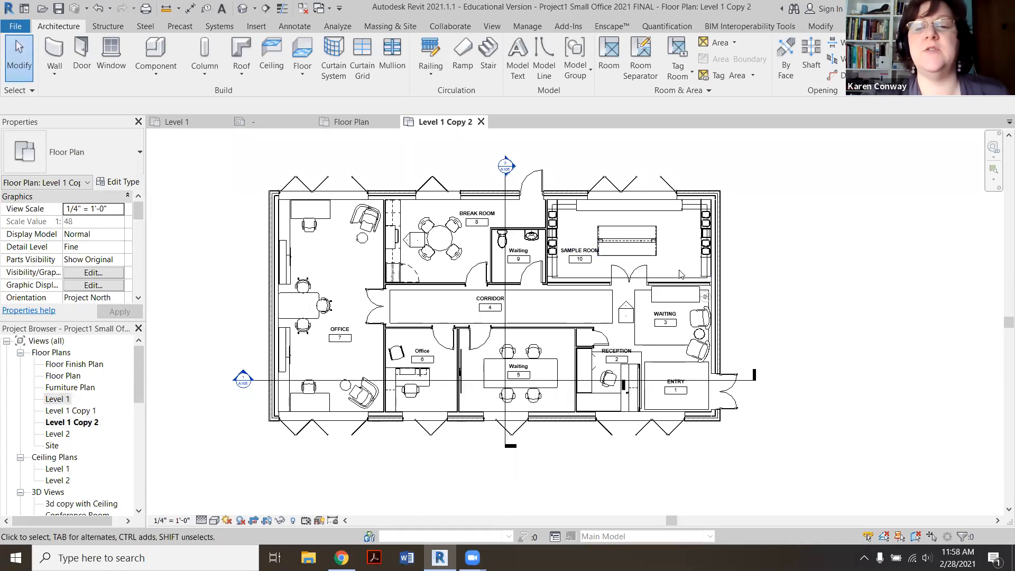
Delete the Entry room in Level 1 Copy 2 and compare that view with the original Level 1 plan
{"action": "left_click", "coordinate": [665, 377]}
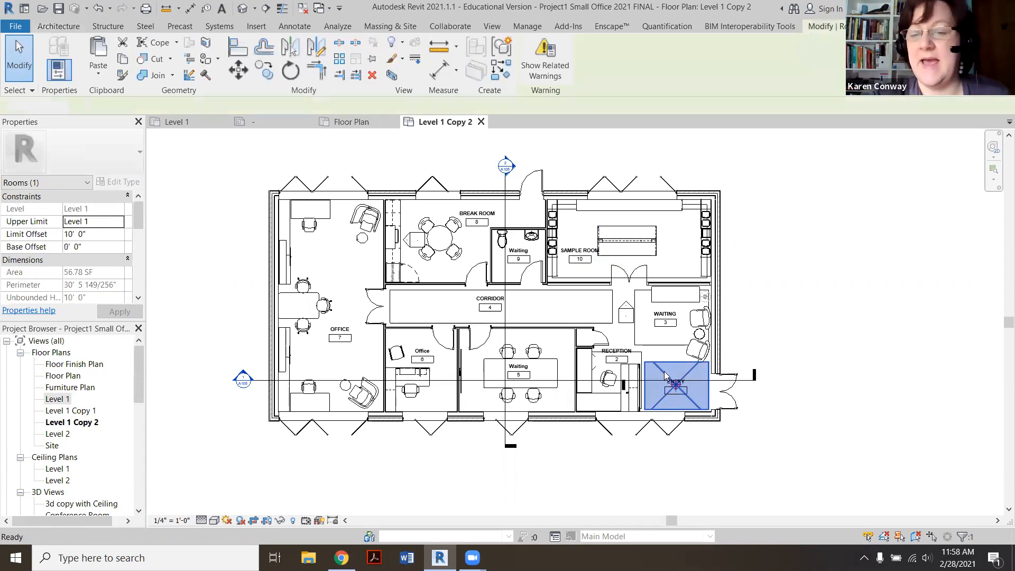
{"action": "key", "text": "Delete"}
{"action": "left_click", "coordinate": [81, 423]}
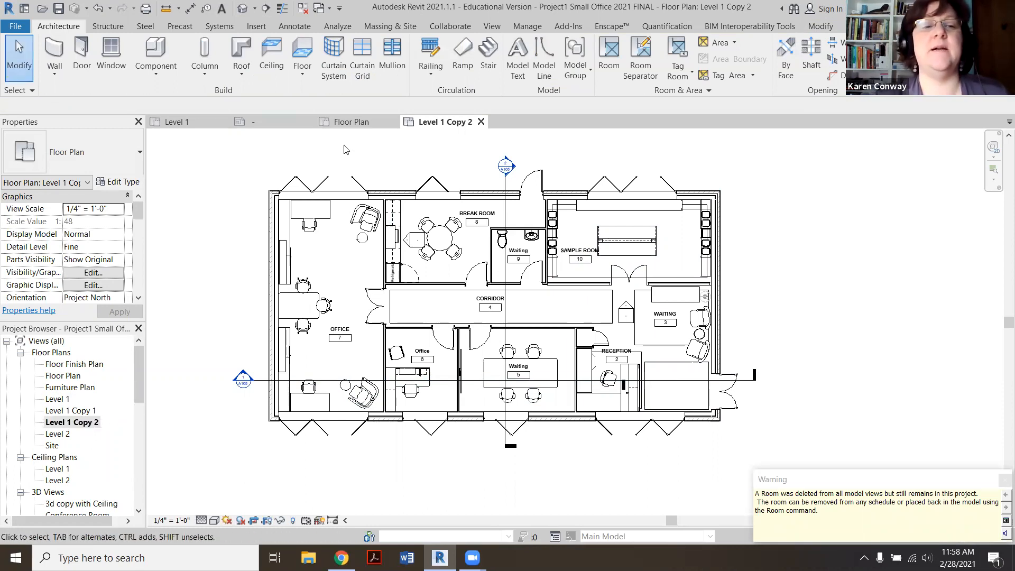
{"action": "double_click", "coordinate": [65, 401]}
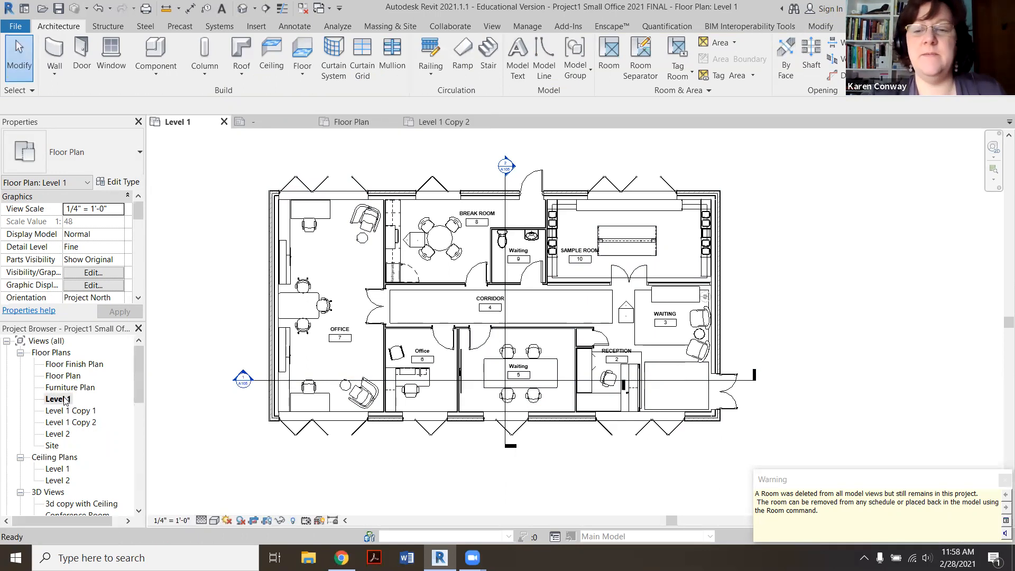
{"action": "double_click", "coordinate": [71, 423]}
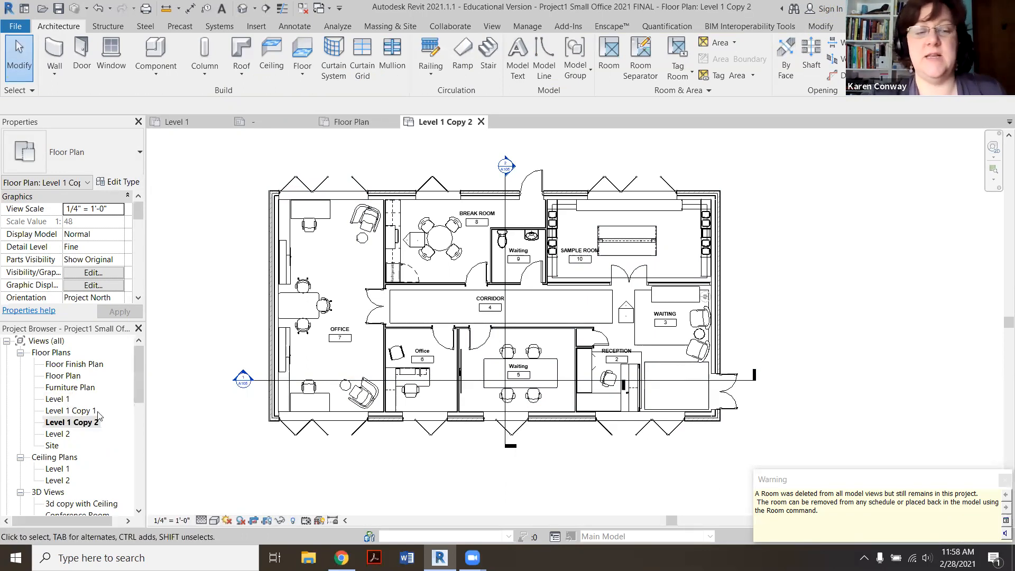
Delete the duplicated floor plan views Level 1 Copy 2 and Level 1 Copy 1
{"action": "right_click", "coordinate": [90, 422]}
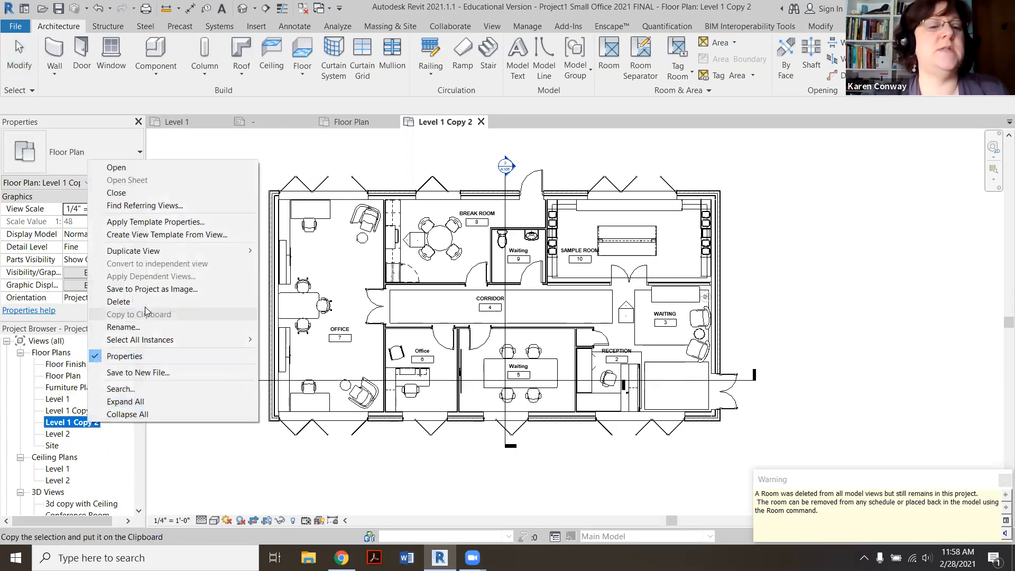
{"action": "left_click", "coordinate": [132, 302]}
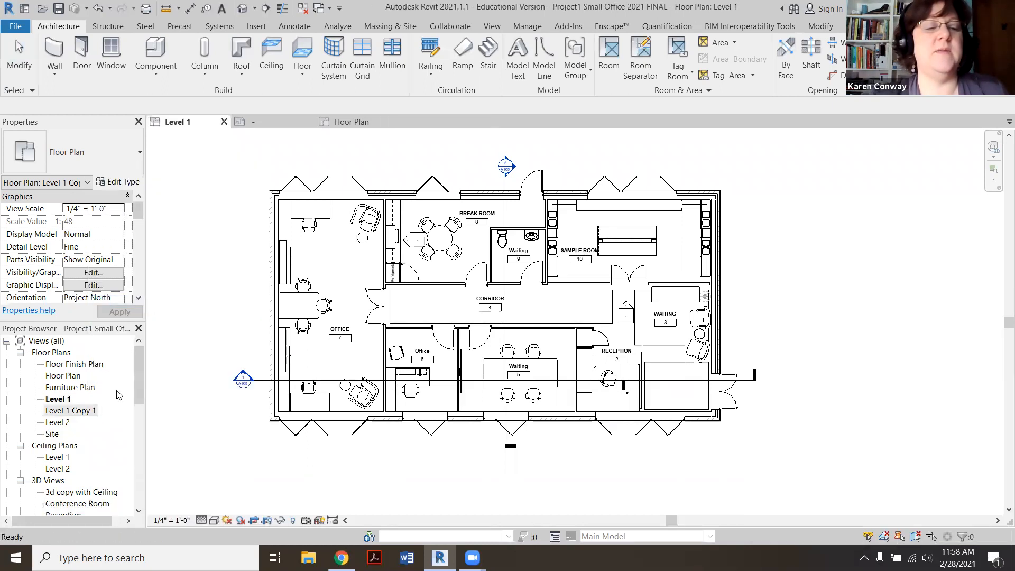
{"action": "right_click", "coordinate": [89, 413]}
{"action": "left_click", "coordinate": [122, 290]}
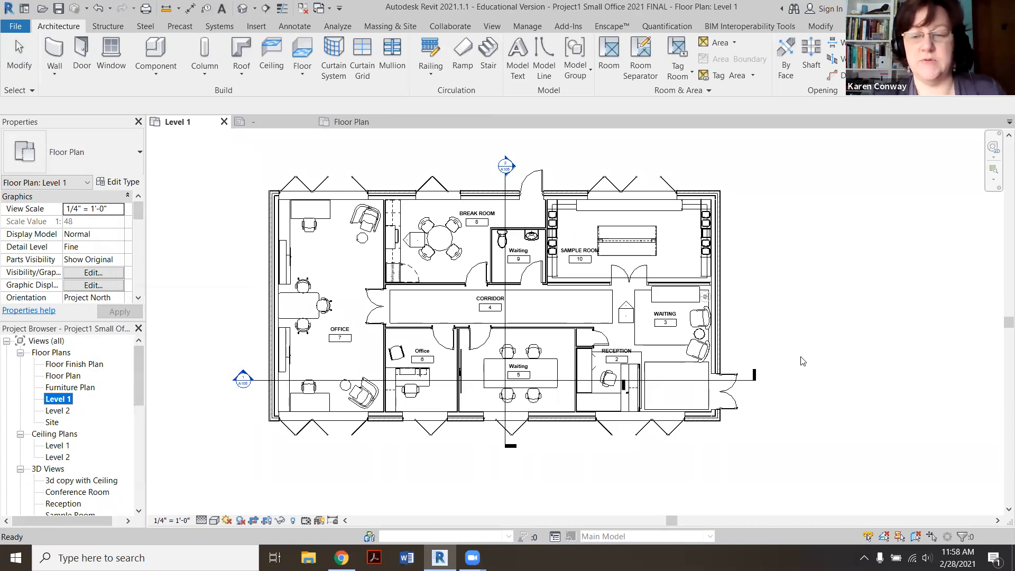
Undo the deletion of the duplicated views and of the Entry room
{"action": "key", "text": "ctrl+z"}
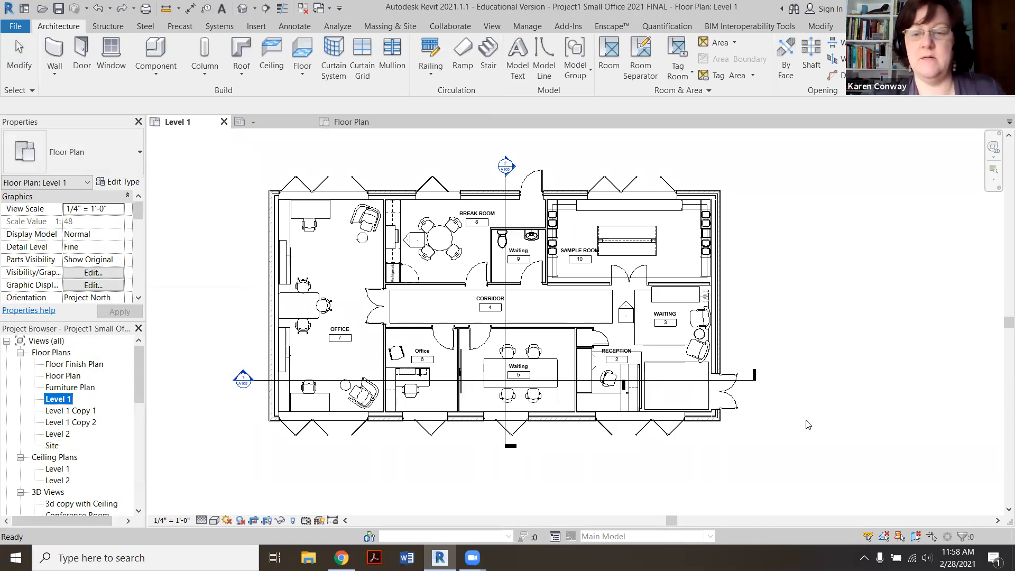
{"action": "key", "text": "ctrl+z"}
Select all room tags visible in the Level 1 view, starting from the Entry tag, and copy them to the clipboard
{"action": "scroll", "coordinate": [722, 466], "scroll_direction": "up", "scroll_amount": 2}
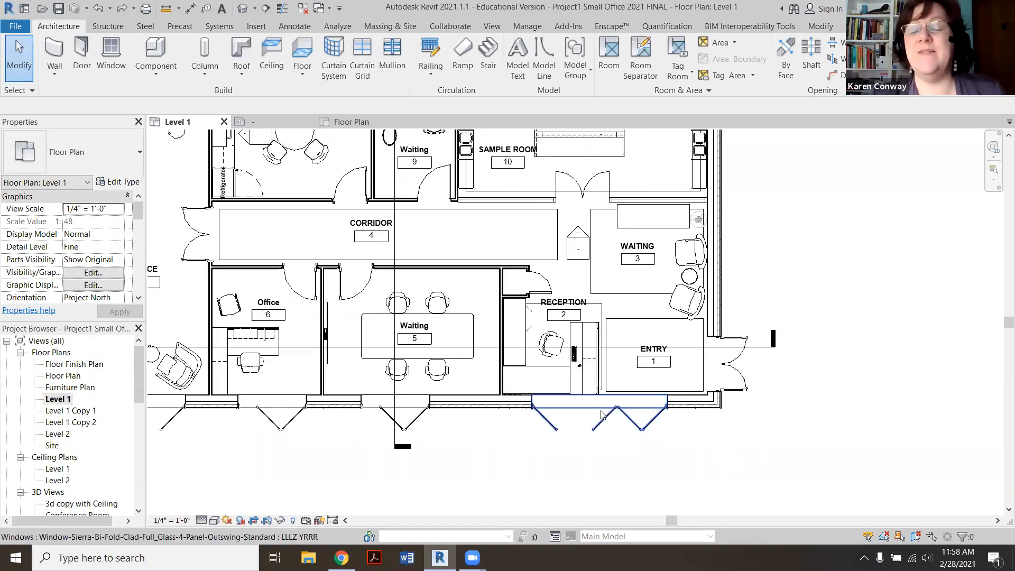
{"action": "scroll", "coordinate": [603, 412], "scroll_direction": "down", "scroll_amount": 1}
{"action": "scroll", "coordinate": [651, 379], "scroll_direction": "up", "scroll_amount": 1}
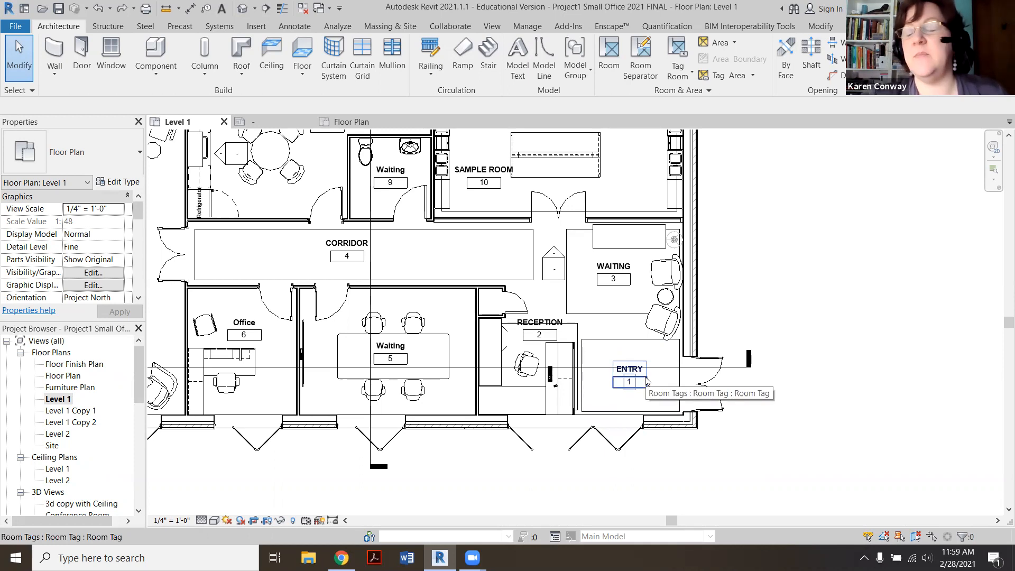
{"action": "scroll", "coordinate": [647, 382], "scroll_direction": "up", "scroll_amount": 2}
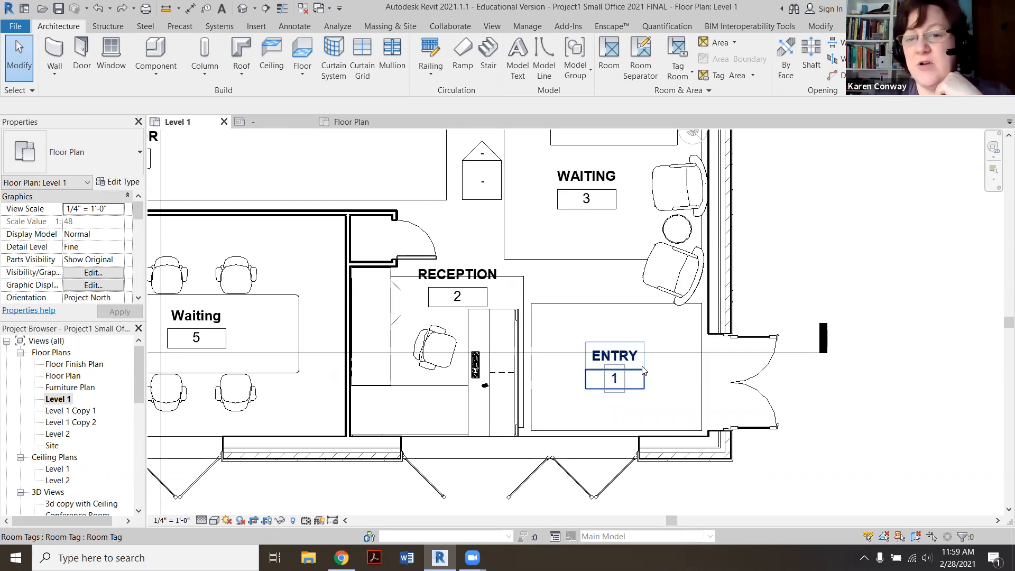
{"action": "left_click", "coordinate": [644, 370]}
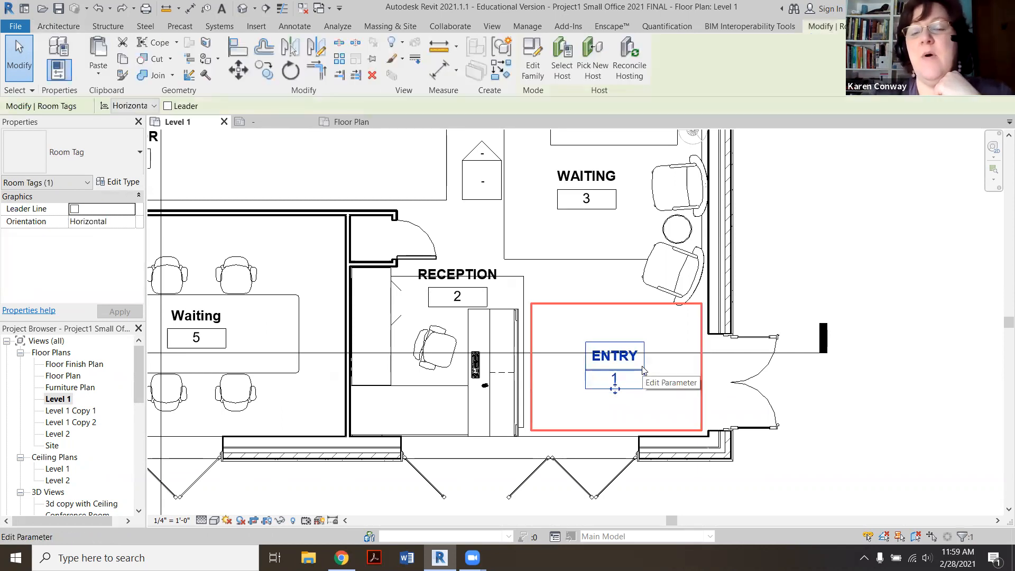
{"action": "right_click", "coordinate": [644, 371]}
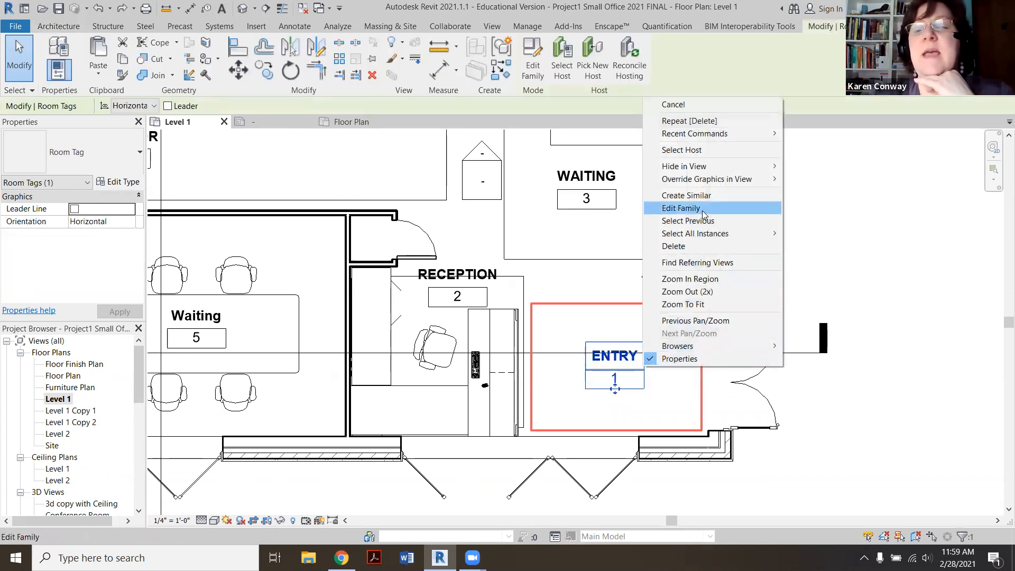
{"action": "mouse_move", "coordinate": [715, 235]}
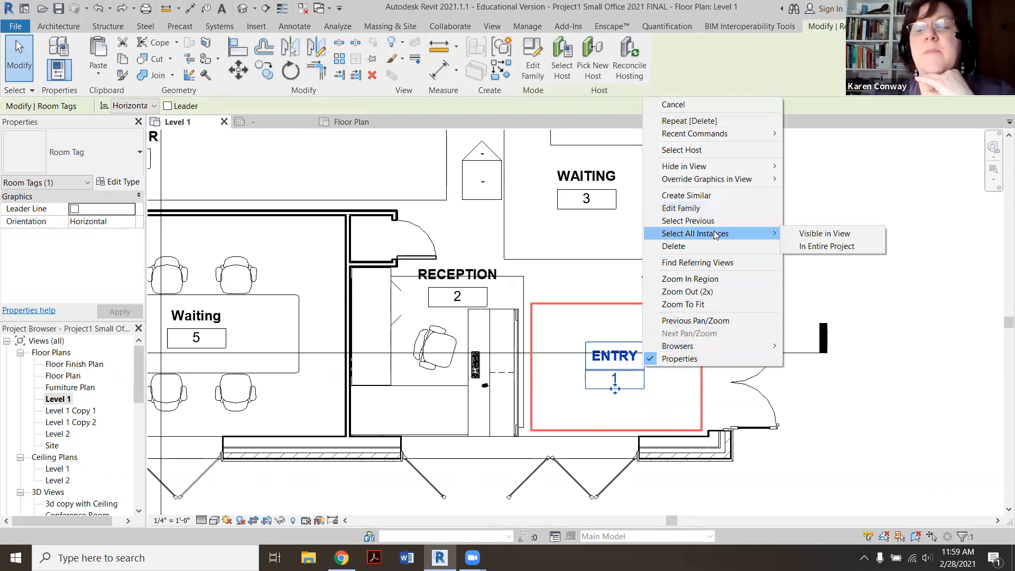
{"action": "left_click", "coordinate": [807, 235]}
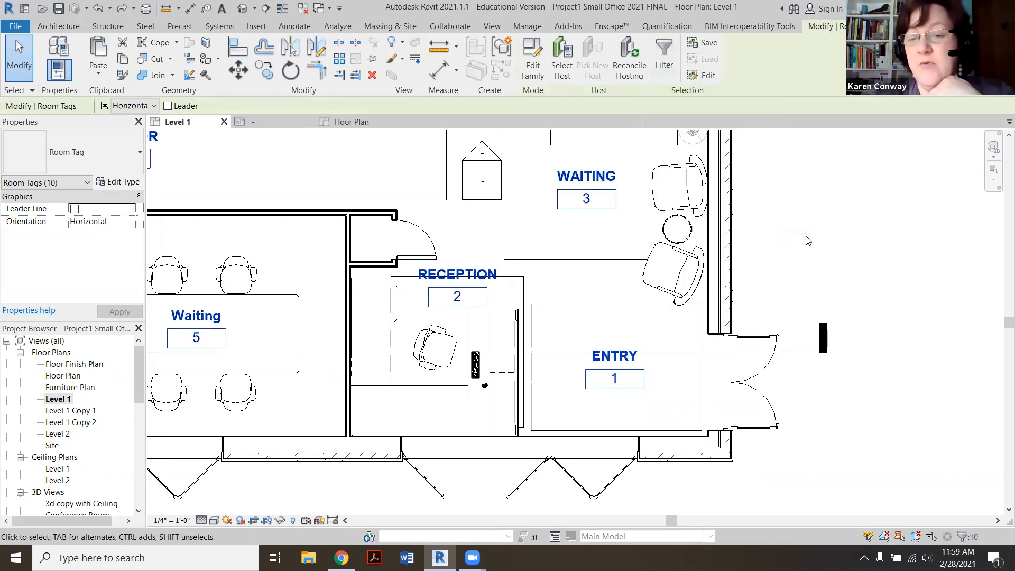
{"action": "scroll", "coordinate": [692, 296], "scroll_direction": "down", "scroll_amount": 5}
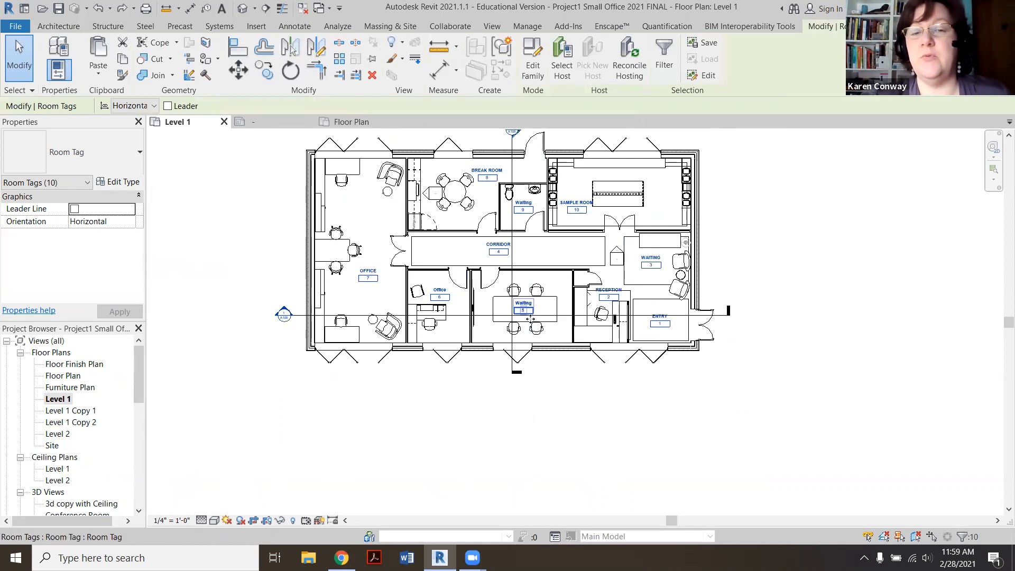
{"action": "scroll", "coordinate": [423, 244], "scroll_direction": "up", "scroll_amount": 1}
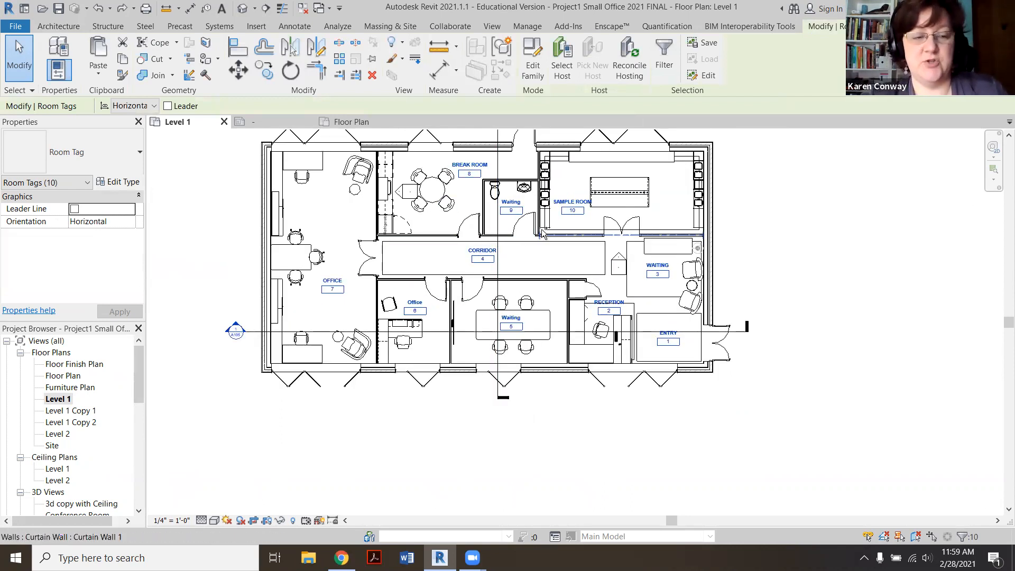
Open the Floor Plan view and turn off Reveal Hidden Elements
{"action": "double_click", "coordinate": [64, 376]}
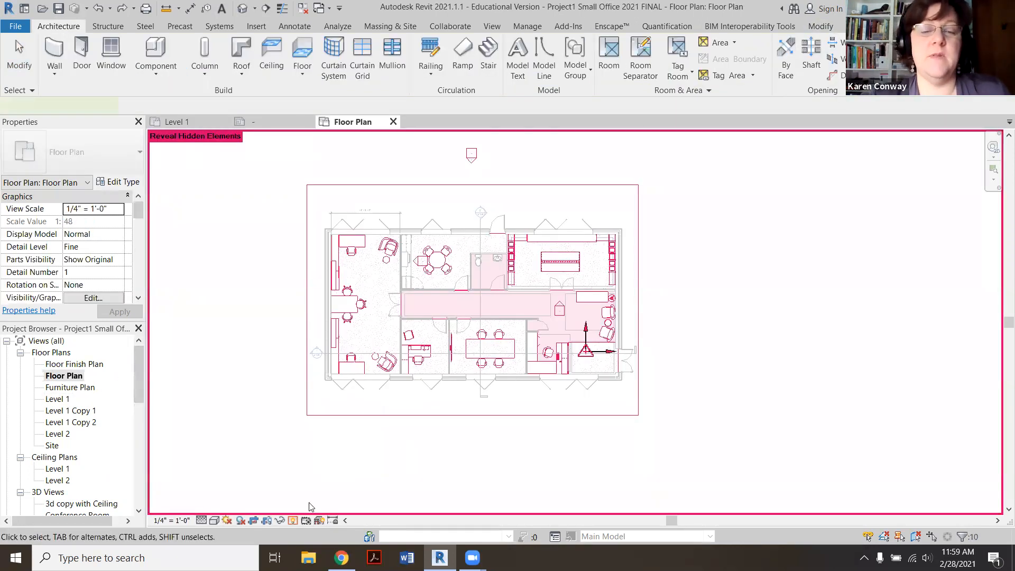
{"action": "left_click", "coordinate": [292, 521]}
{"action": "key", "text": "Escape"}
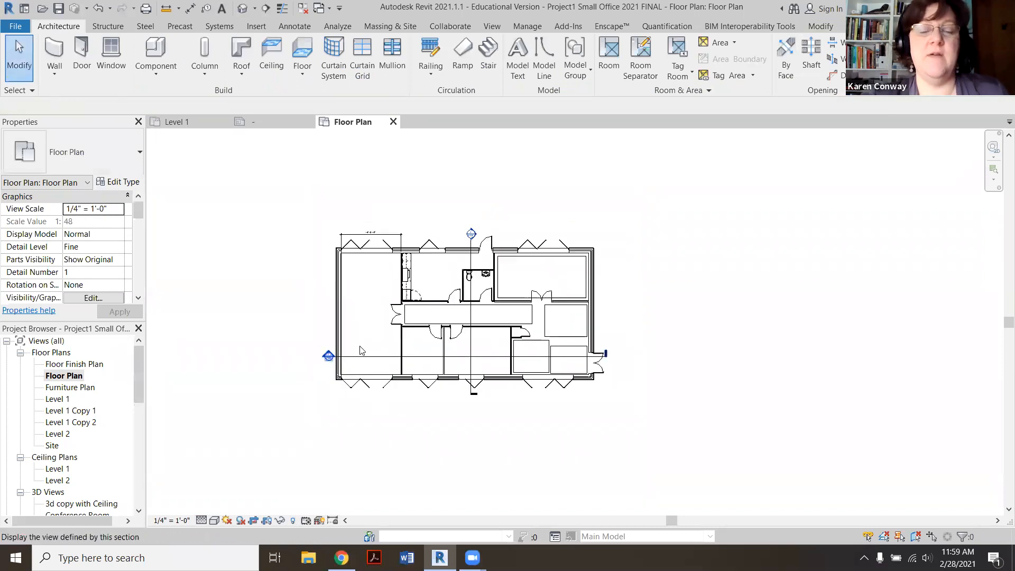
{"action": "key", "text": "r"}
{"action": "key", "text": "m"}
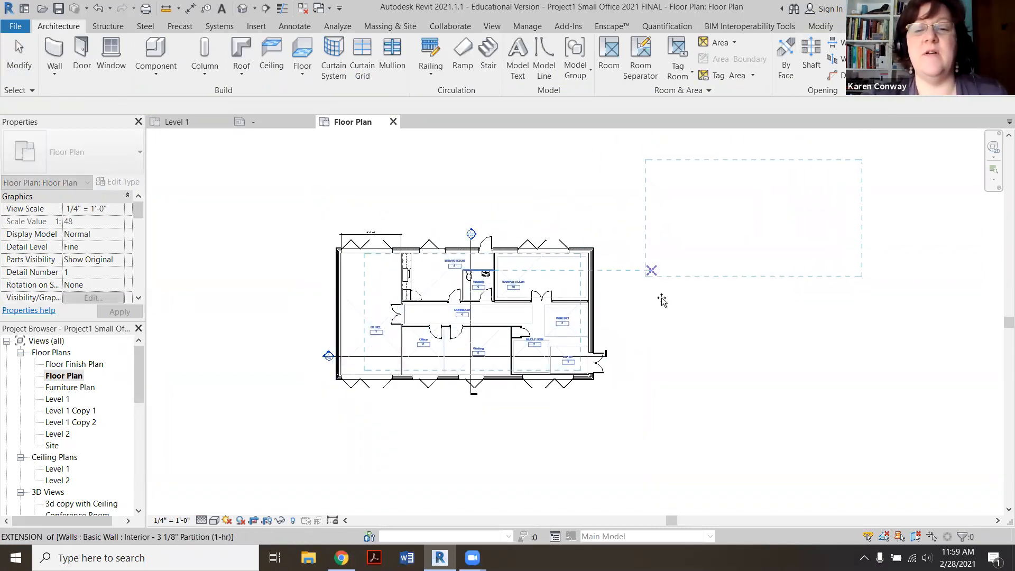
{"action": "scroll", "coordinate": [471, 374], "scroll_direction": "up", "scroll_amount": 1}
{"action": "scroll", "coordinate": [471, 375], "scroll_direction": "up", "scroll_amount": 2}
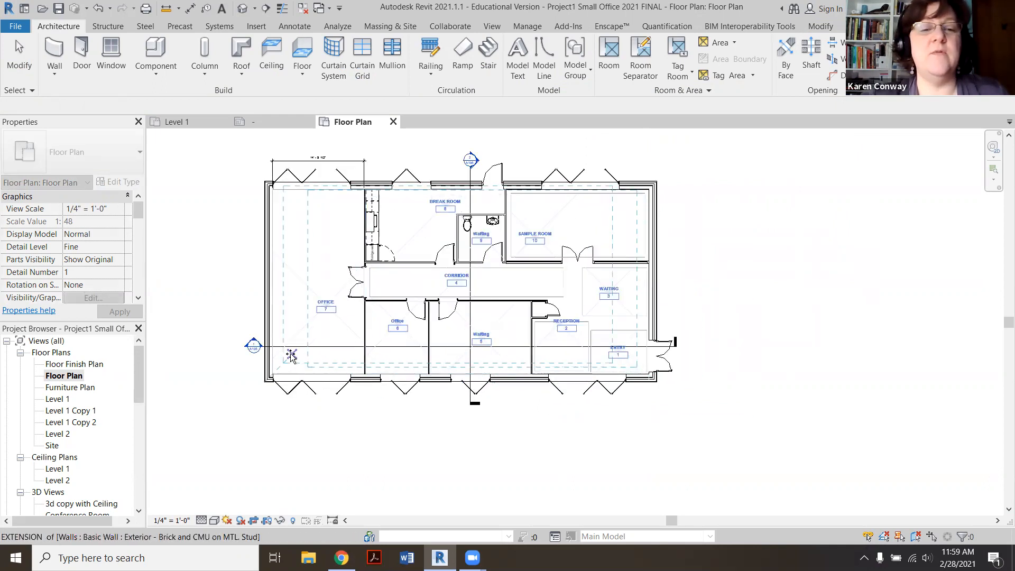
{"action": "key", "text": "Delete"}
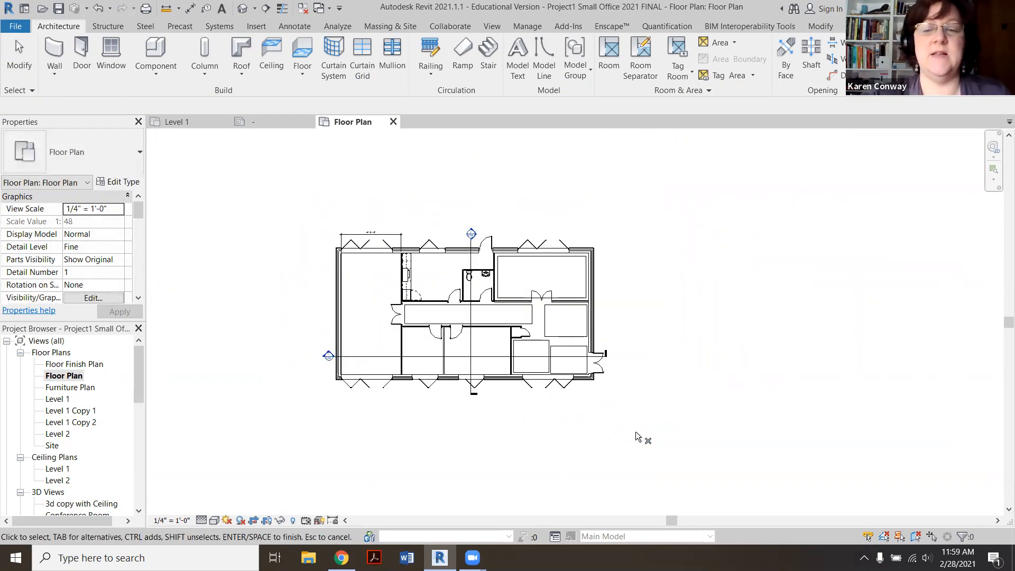
Paste the copied room tags into the Floor Plan view, positioned over their matching rooms, and finish the paste
{"action": "key", "text": "ctrl+v"}
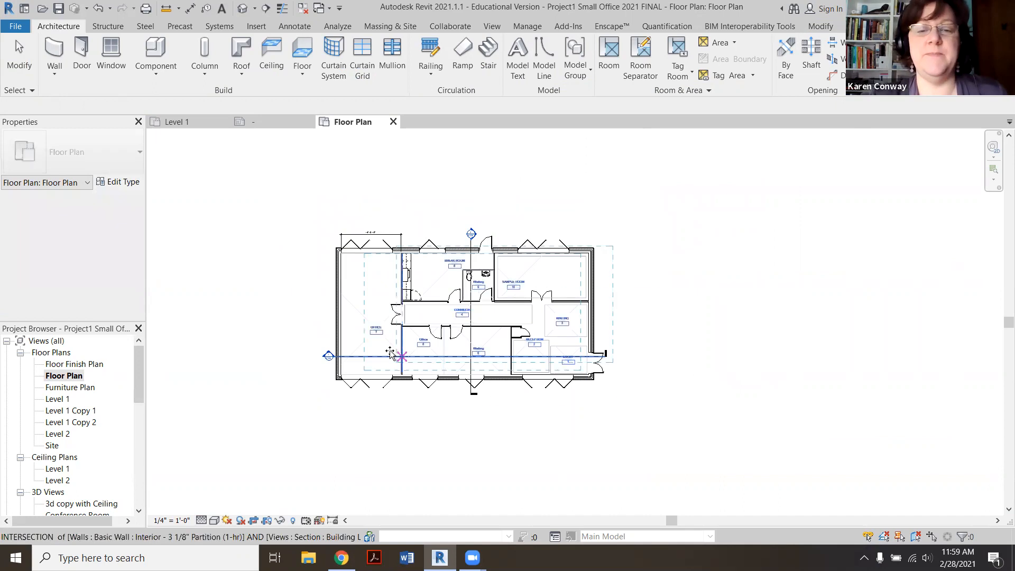
{"action": "scroll", "coordinate": [386, 353], "scroll_direction": "up", "scroll_amount": 3}
{"action": "scroll", "coordinate": [358, 370], "scroll_direction": "up", "scroll_amount": 3}
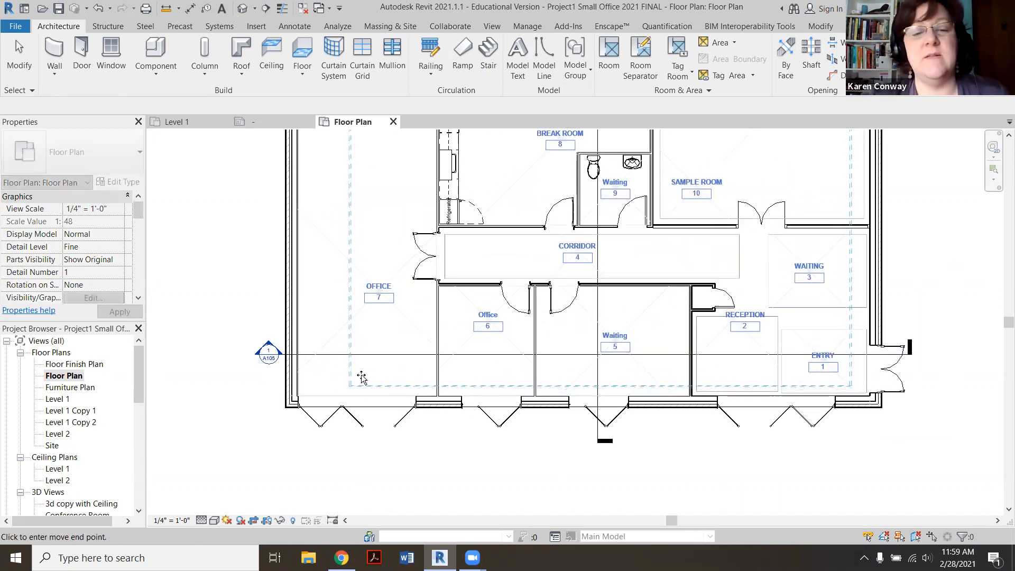
{"action": "left_click", "coordinate": [364, 373]}
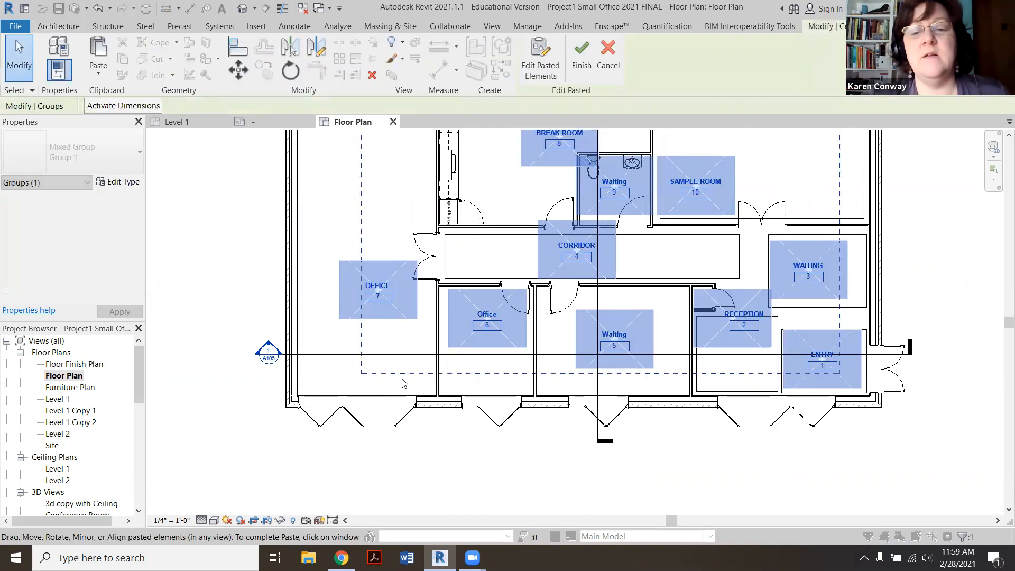
{"action": "scroll", "coordinate": [402, 380], "scroll_direction": "down", "scroll_amount": 4}
{"action": "left_click", "coordinate": [558, 442]}
Move the Reception room tag down so it sits inside the reception room's boundary
{"action": "scroll", "coordinate": [584, 390], "scroll_direction": "up", "scroll_amount": 2}
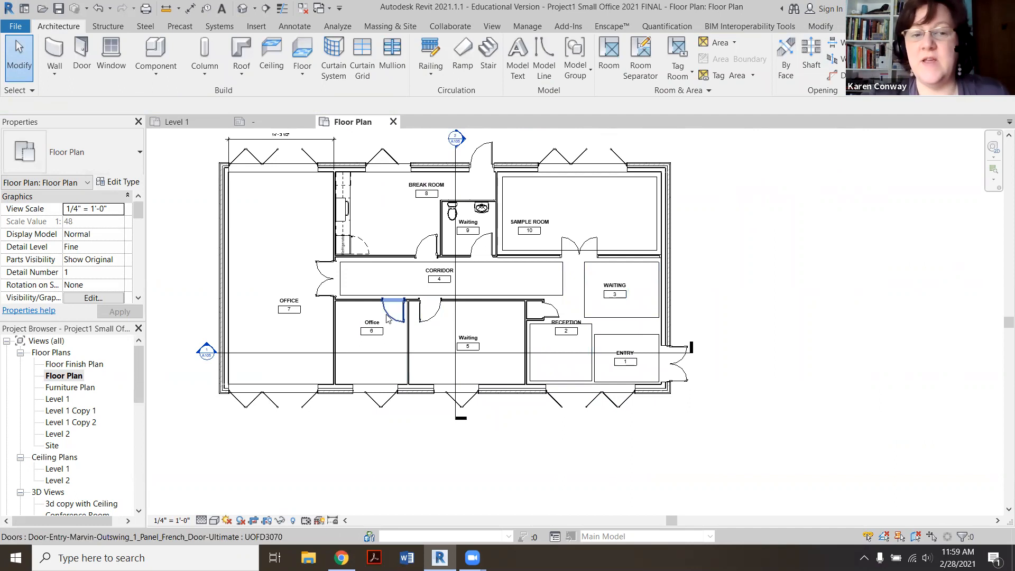
{"action": "left_click", "coordinate": [372, 331]}
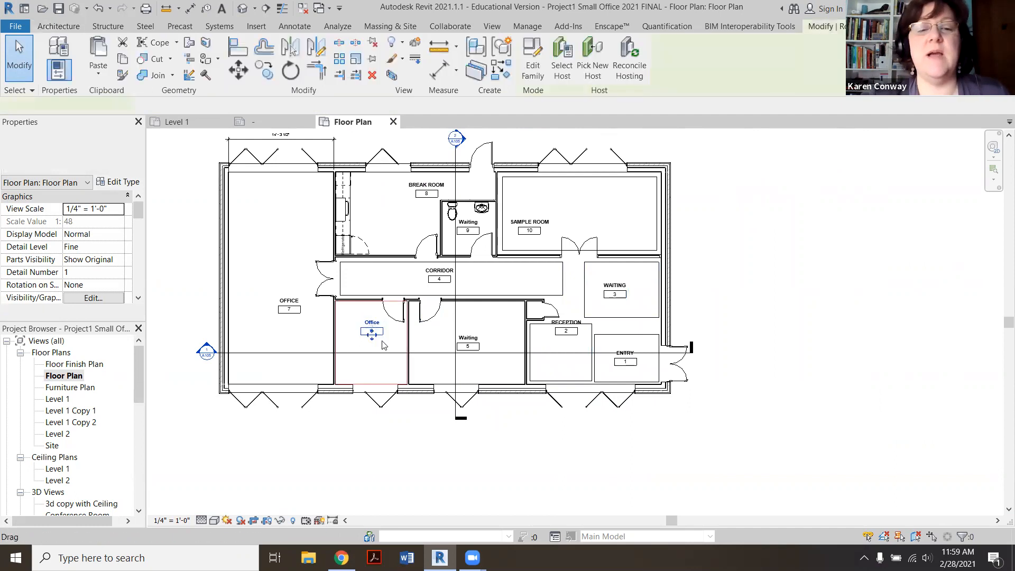
{"action": "left_click", "coordinate": [696, 429]}
{"action": "scroll", "coordinate": [566, 341], "scroll_direction": "up", "scroll_amount": 2}
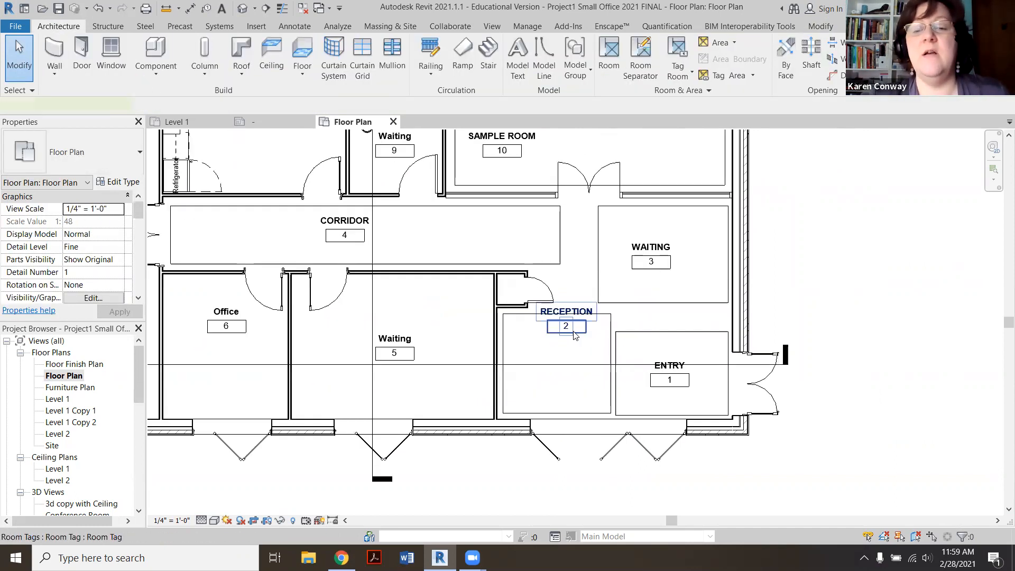
{"action": "left_click", "coordinate": [566, 330]}
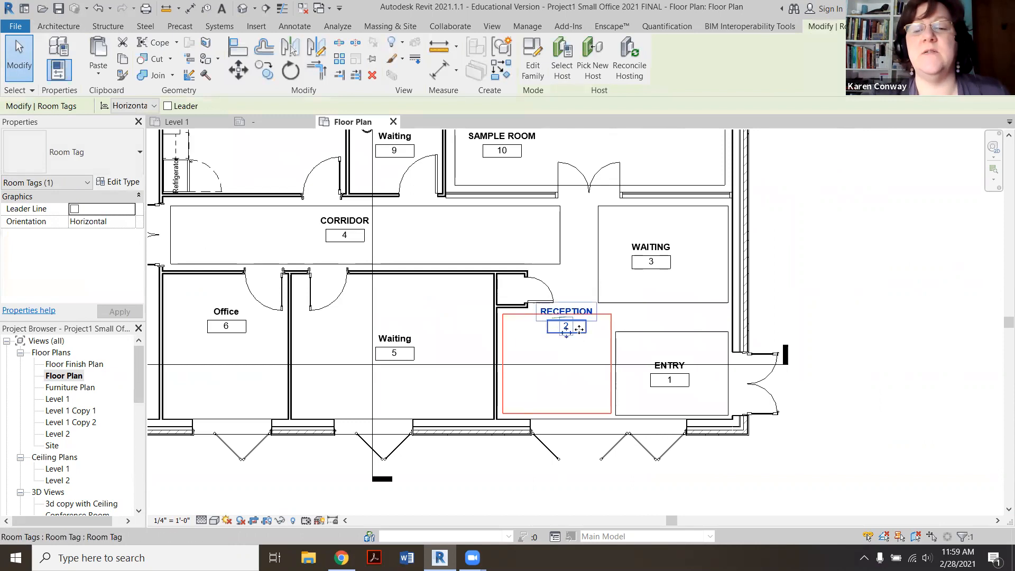
{"action": "left_click_drag", "start_coordinate": [578, 340], "coordinate": [566, 384]}
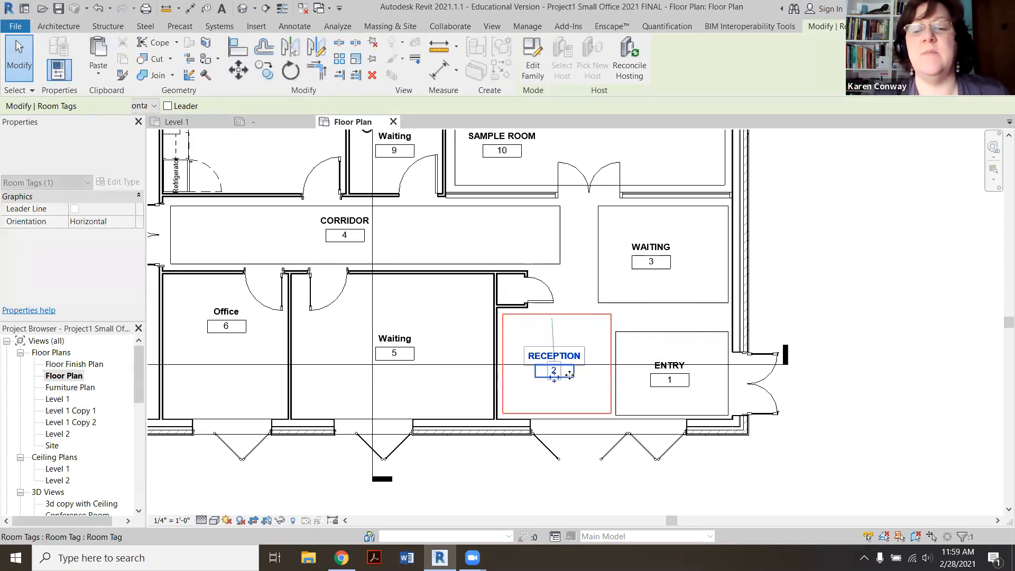
Compare the Reception tag's placement with the furniture layout in the Level 1 view, and return to the Floor Plan view
{"action": "key", "text": "Escape"}
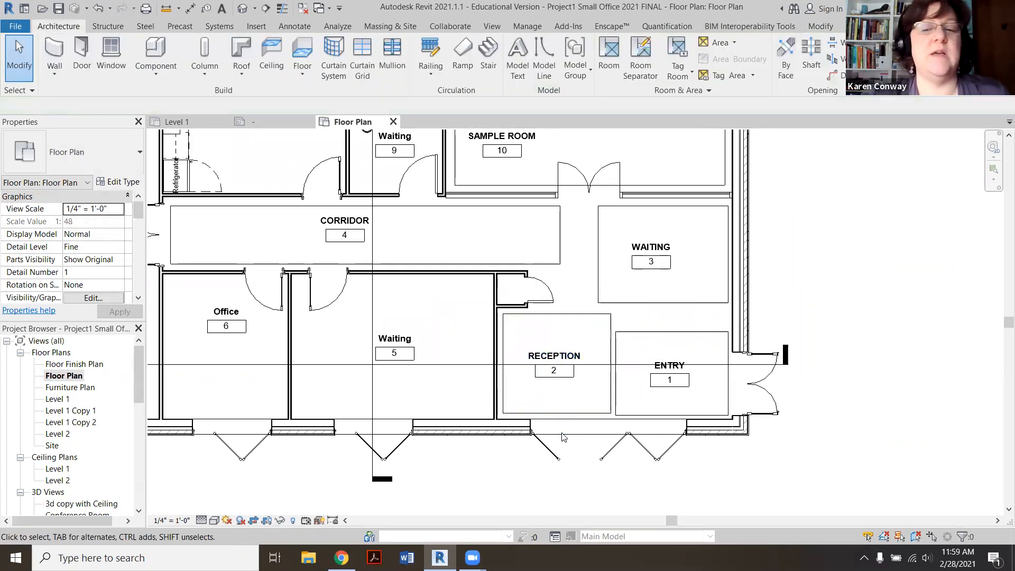
{"action": "double_click", "coordinate": [58, 399]}
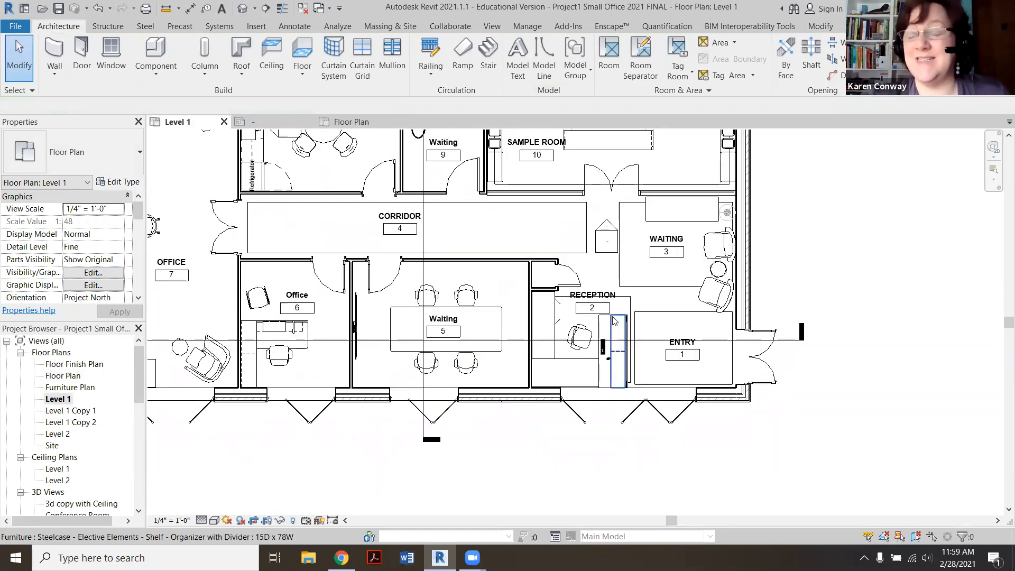
{"action": "double_click", "coordinate": [63, 376]}
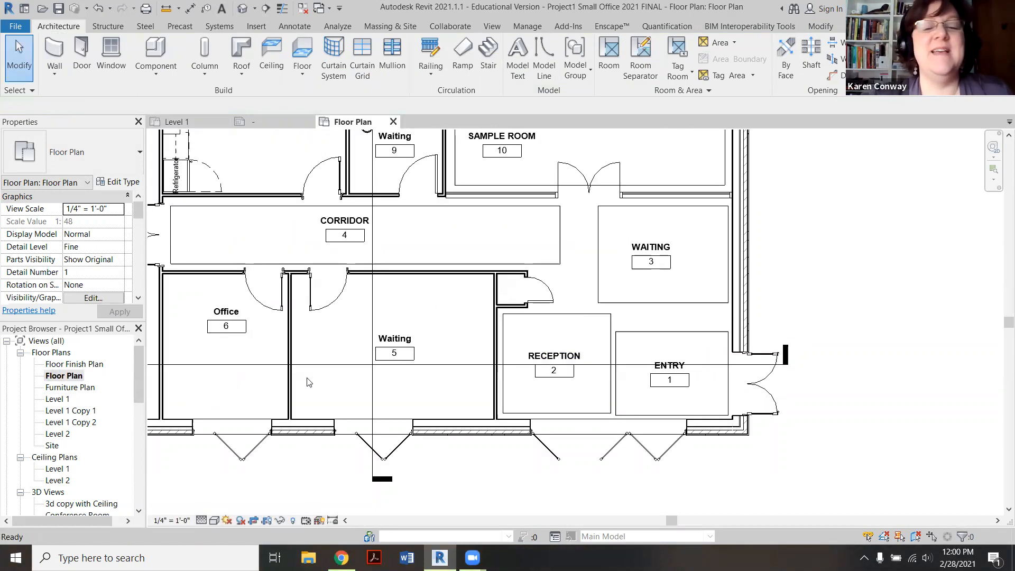
Move the Sample Room, Break Room and Office 7 tags to the middle of their rooms in the Floor Plan view
{"action": "scroll", "coordinate": [540, 229], "scroll_direction": "down", "scroll_amount": 3}
{"action": "left_click_drag", "start_coordinate": [540, 226], "coordinate": [591, 208]}
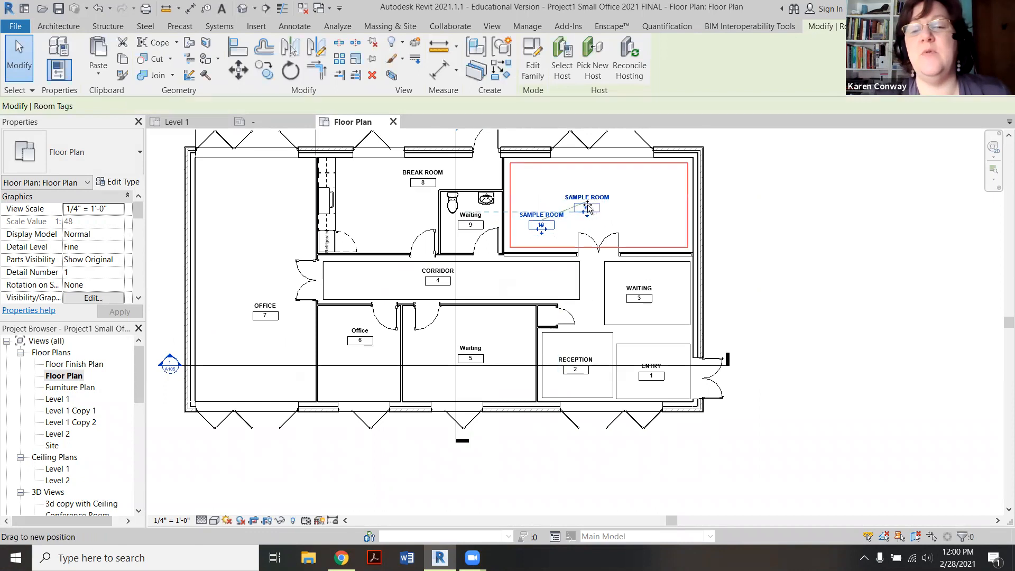
{"action": "left_click", "coordinate": [763, 235]}
{"action": "left_click_drag", "start_coordinate": [427, 183], "coordinate": [385, 207]}
{"action": "left_click", "coordinate": [271, 321]}
{"action": "left_click_drag", "start_coordinate": [271, 321], "coordinate": [252, 295]}
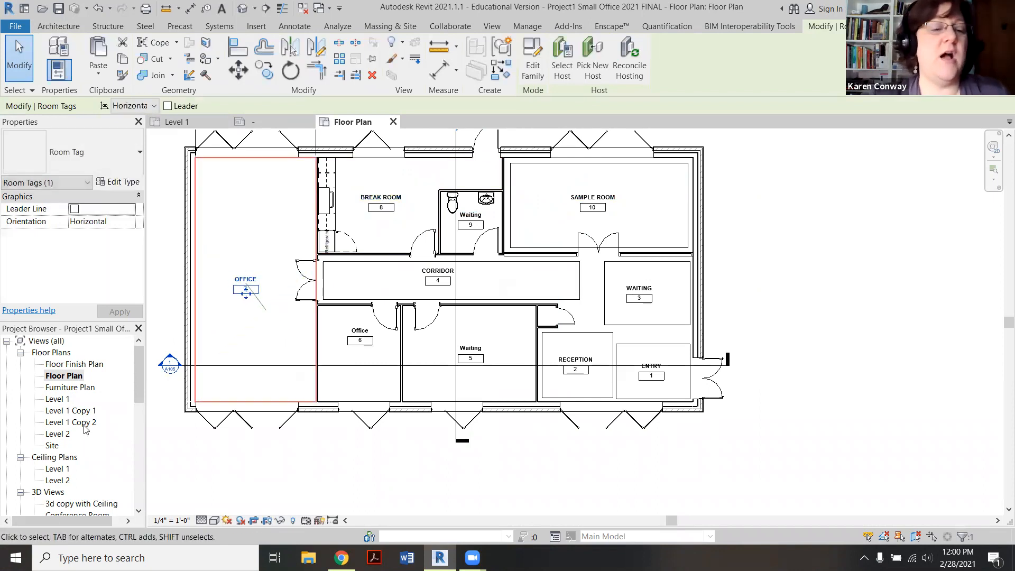
Open the Furniture Plan view, paste the copied room tags over their matching rooms and finish the paste
{"action": "double_click", "coordinate": [63, 392]}
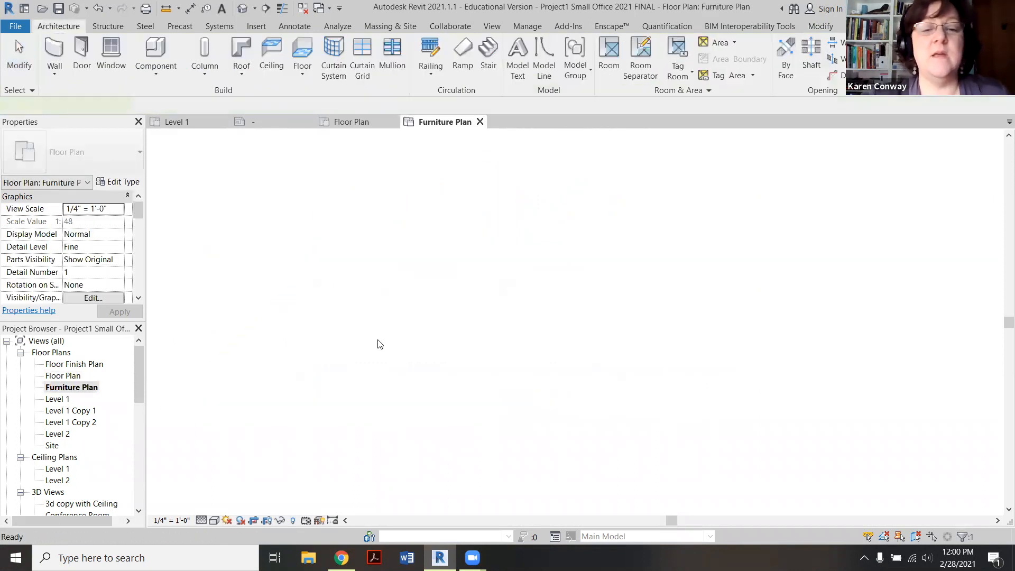
{"action": "scroll", "coordinate": [439, 286], "scroll_direction": "down", "scroll_amount": 2}
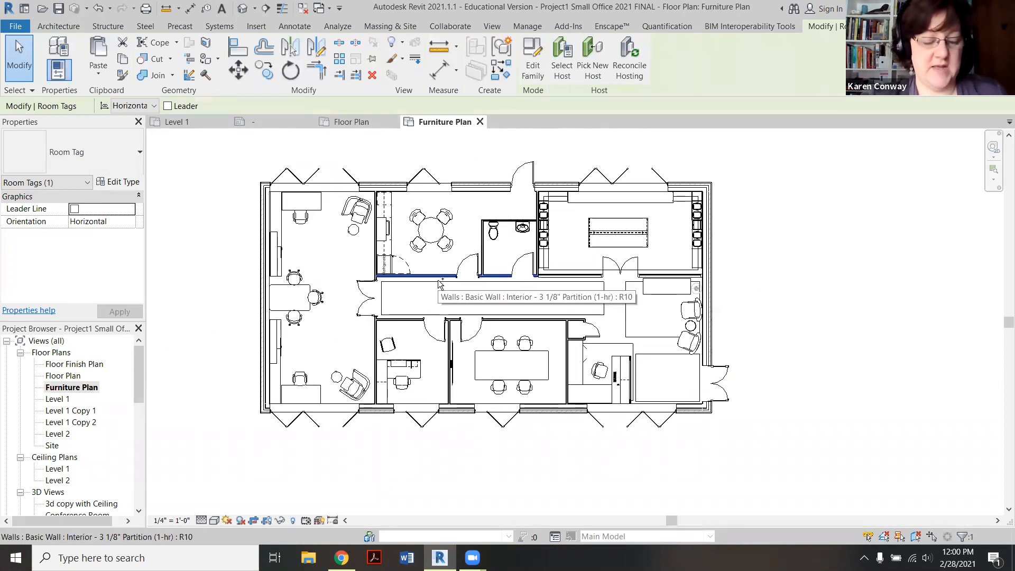
{"action": "key", "text": "ctrl+v"}
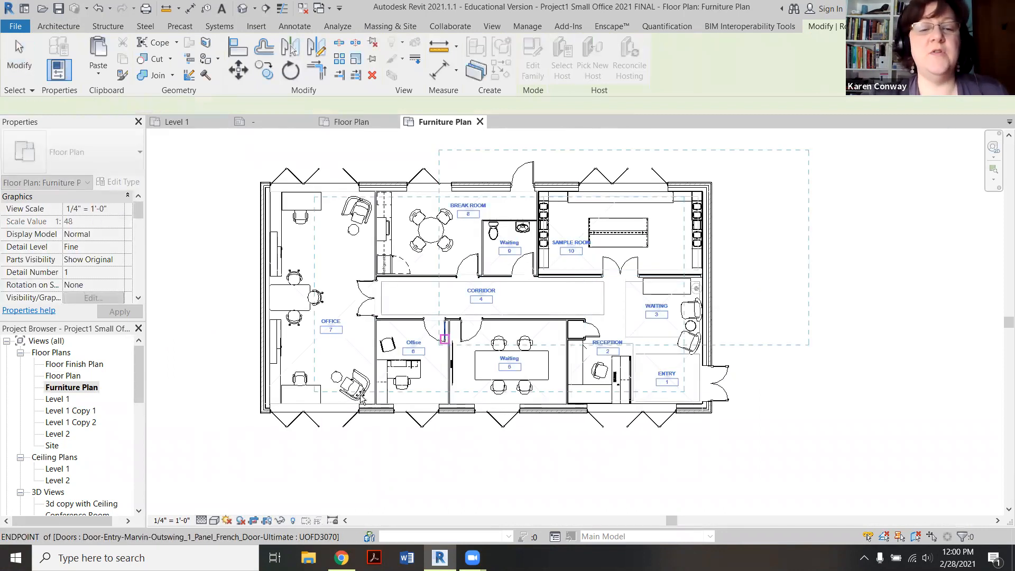
{"action": "left_click", "coordinate": [319, 388]}
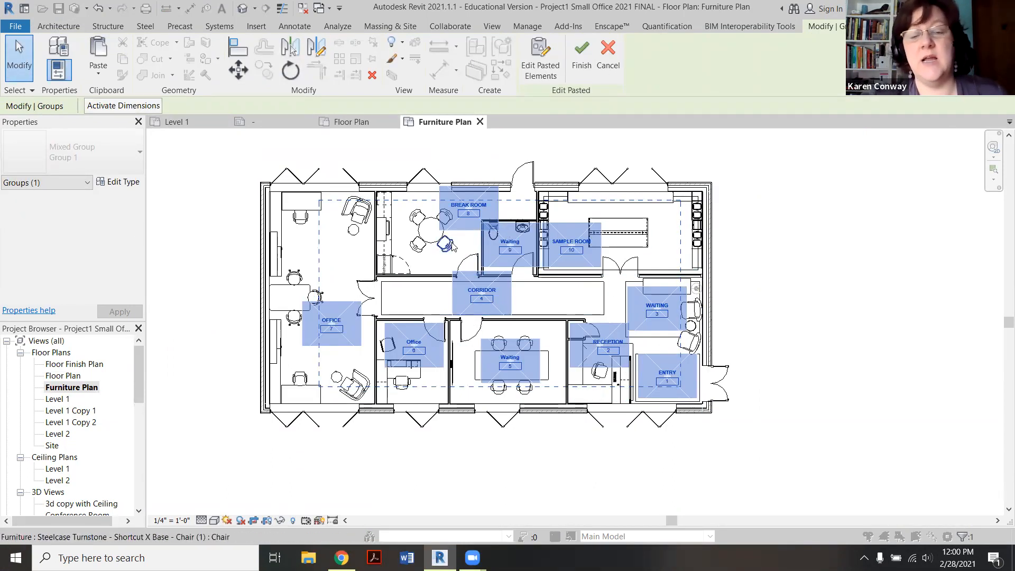
{"action": "left_click", "coordinate": [793, 410]}
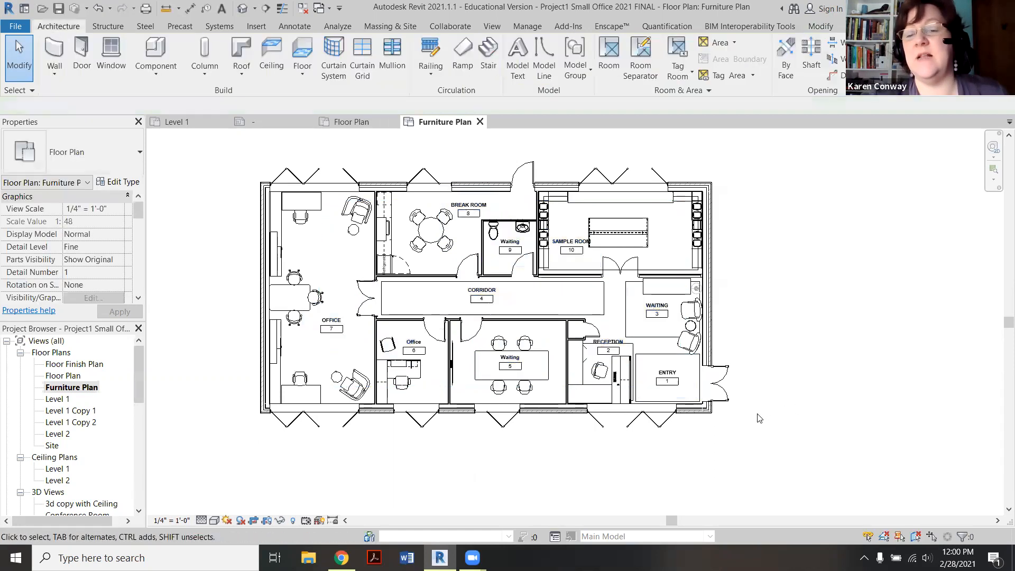
Select all room tags visible in the Floor Plan view, starting from the Sample Room tag, and copy them to the clipboard
{"action": "double_click", "coordinate": [63, 376]}
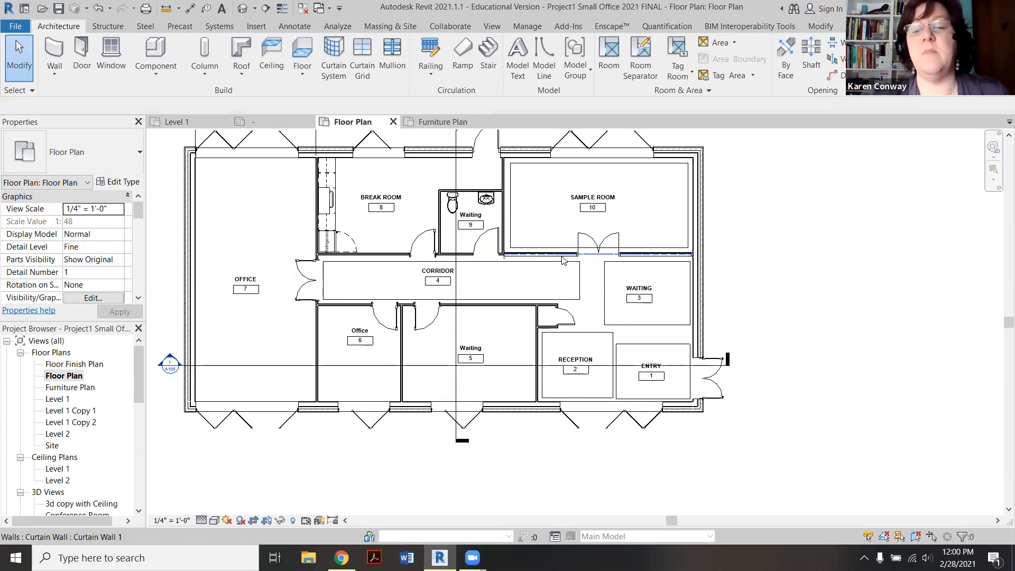
{"action": "left_click", "coordinate": [598, 202]}
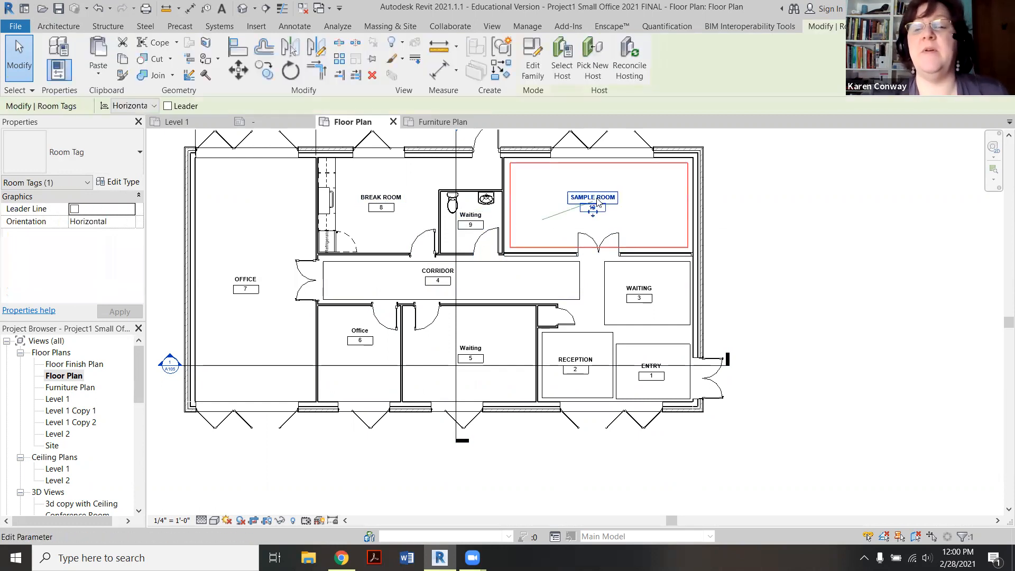
{"action": "right_click", "coordinate": [598, 202]}
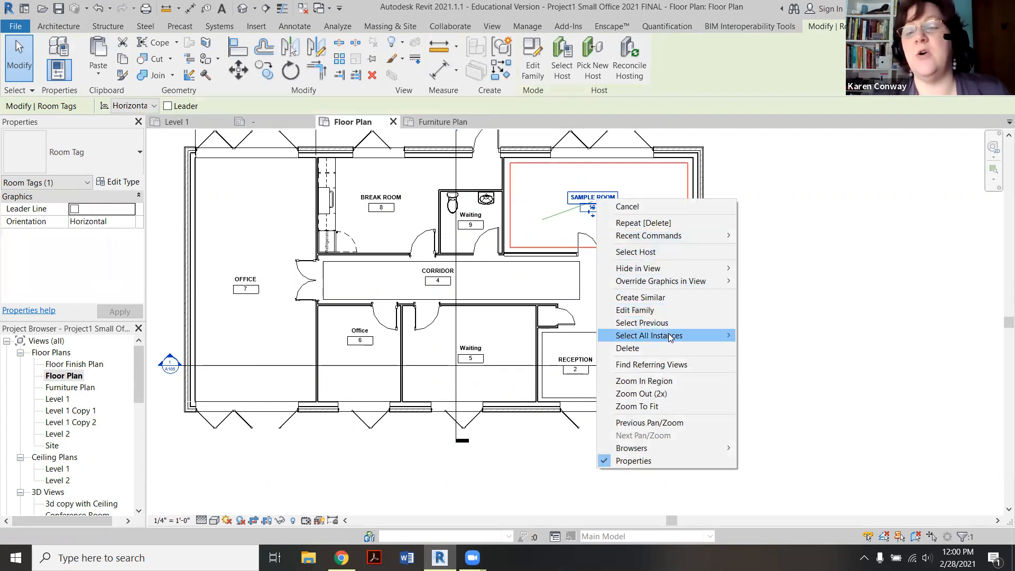
{"action": "mouse_move", "coordinate": [687, 336]}
{"action": "left_click", "coordinate": [761, 337]}
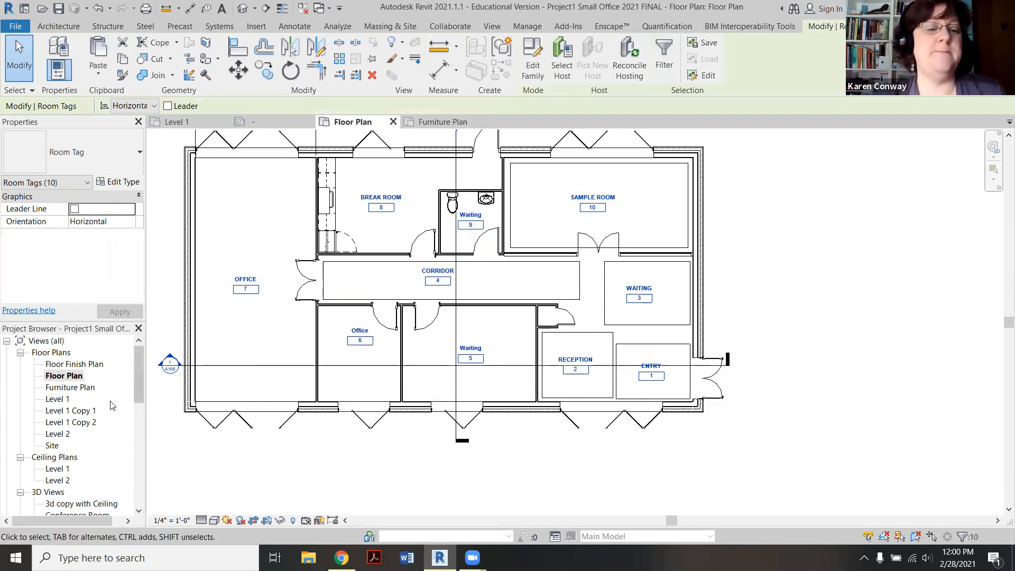
Open the Floor Finish Plan view, paste the repositioned room tags over their matching rooms and finish the paste
{"action": "double_click", "coordinate": [79, 364]}
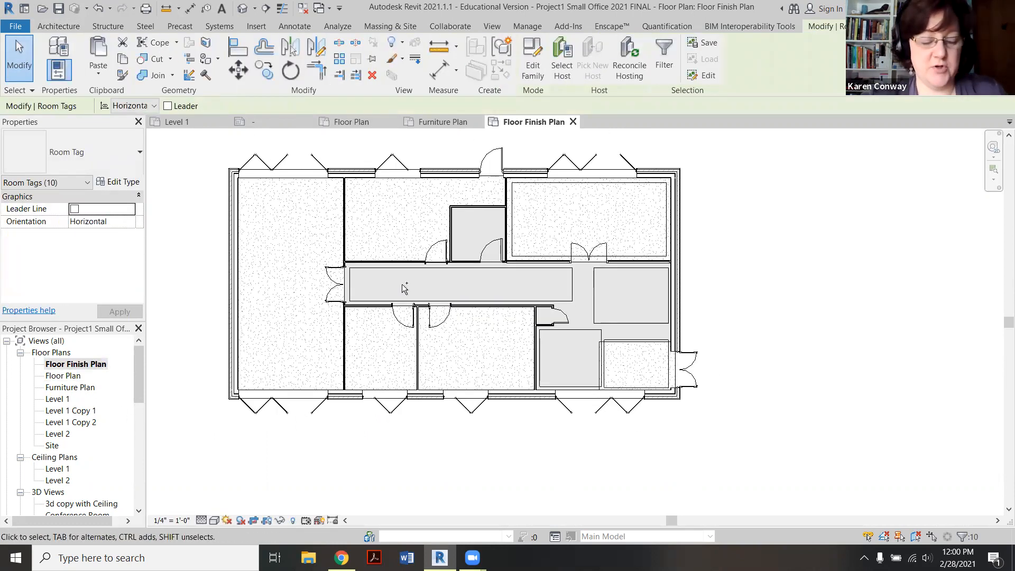
{"action": "key", "text": "ctrl+v"}
{"action": "left_click", "coordinate": [273, 372]}
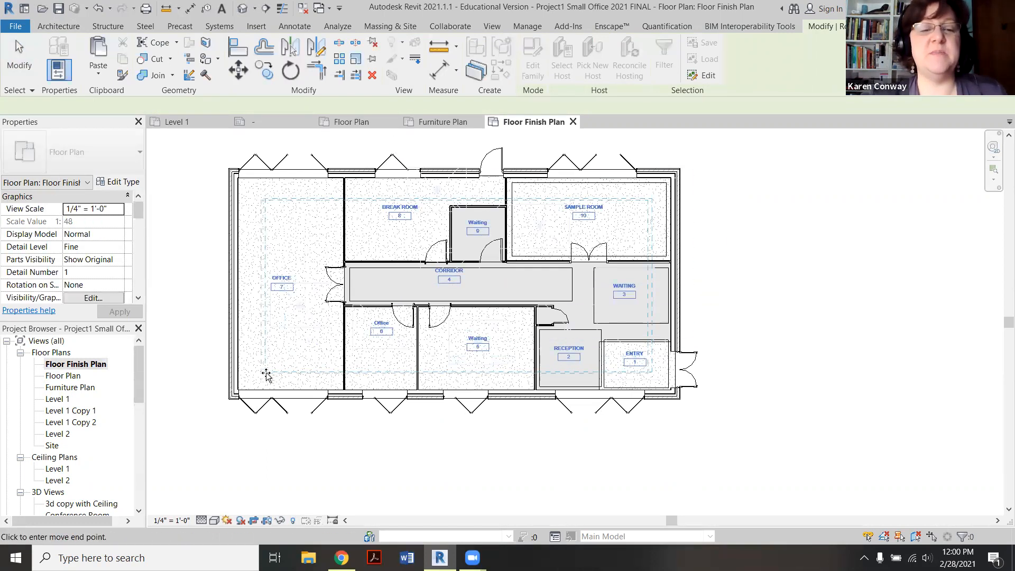
{"action": "left_click", "coordinate": [354, 412]}
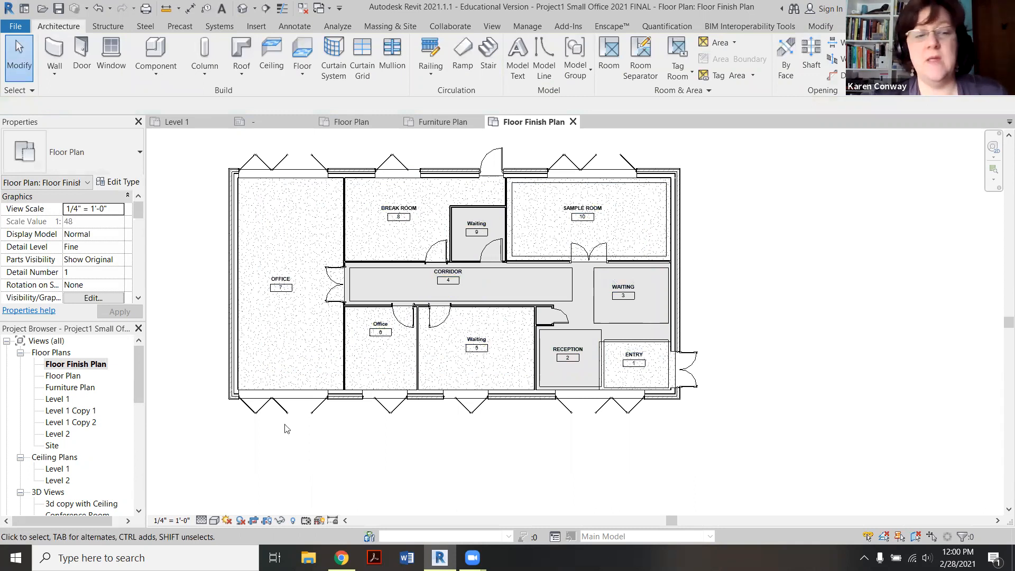
Hide the room separation line category in the Floor Plan view, using the line above the Reception tag
{"action": "double_click", "coordinate": [68, 376]}
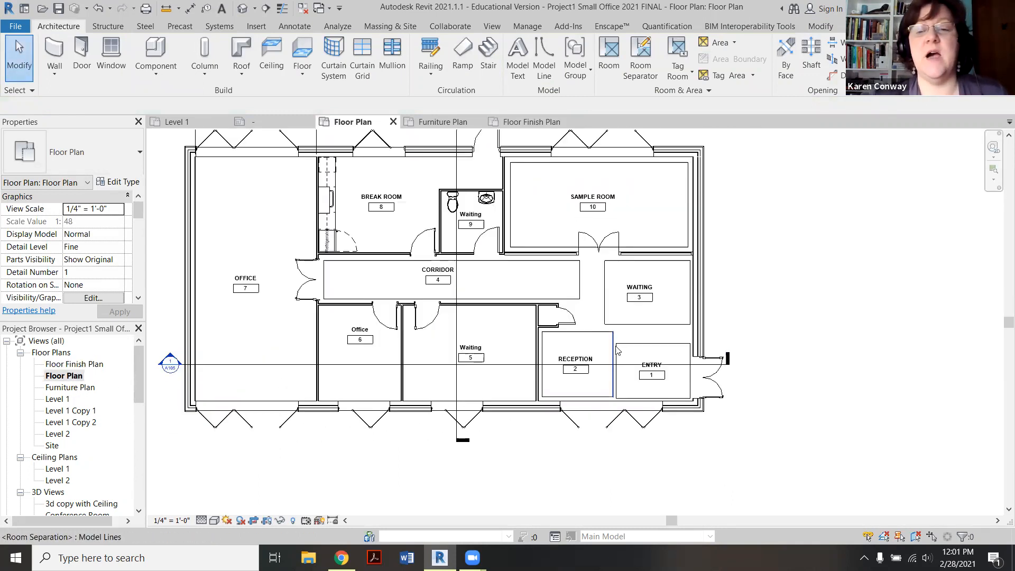
{"action": "scroll", "coordinate": [602, 341], "scroll_direction": "up", "scroll_amount": 3}
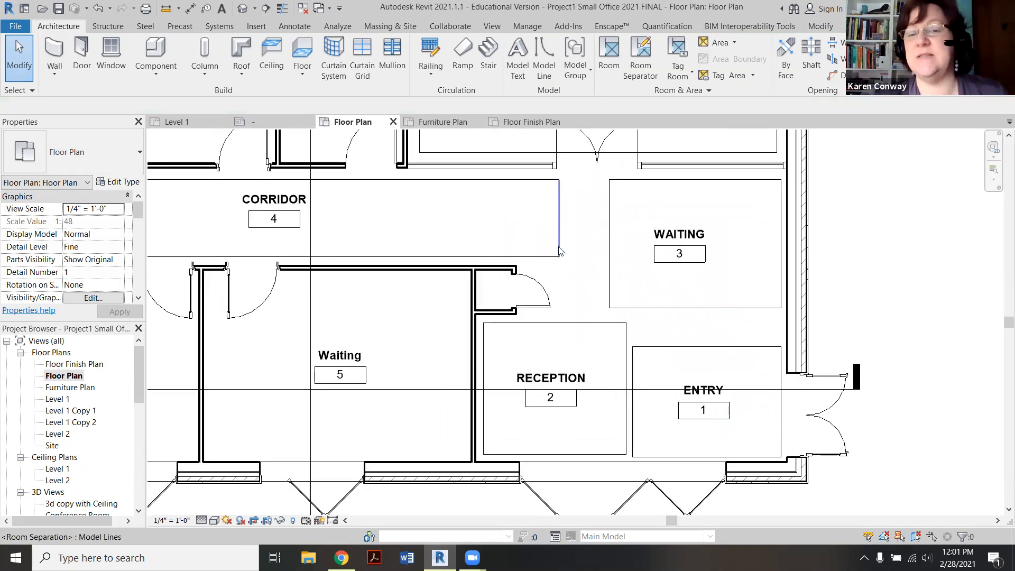
{"action": "left_click", "coordinate": [569, 323]}
{"action": "scroll", "coordinate": [569, 323], "scroll_direction": "down", "scroll_amount": 2}
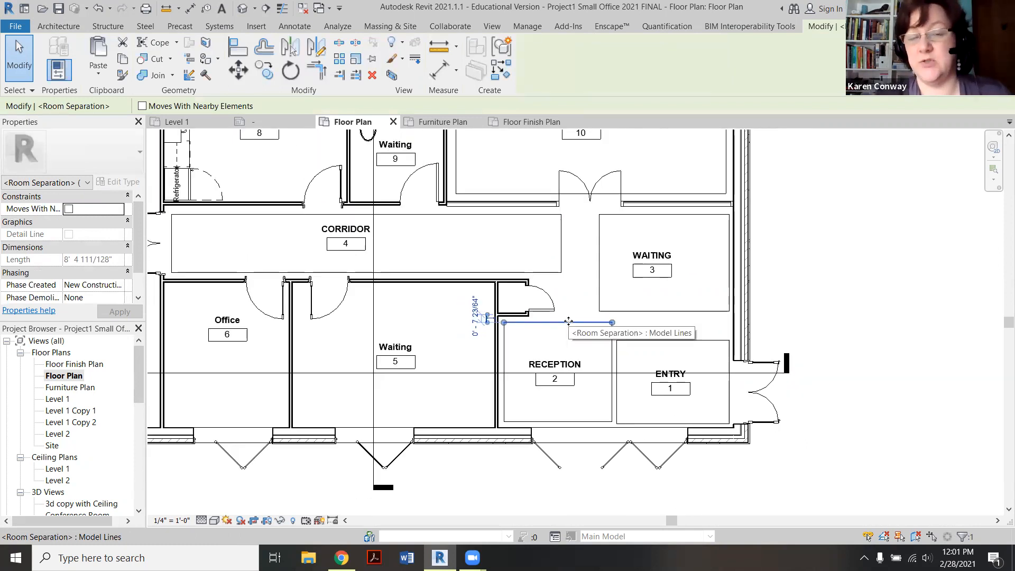
{"action": "right_click", "coordinate": [569, 322]}
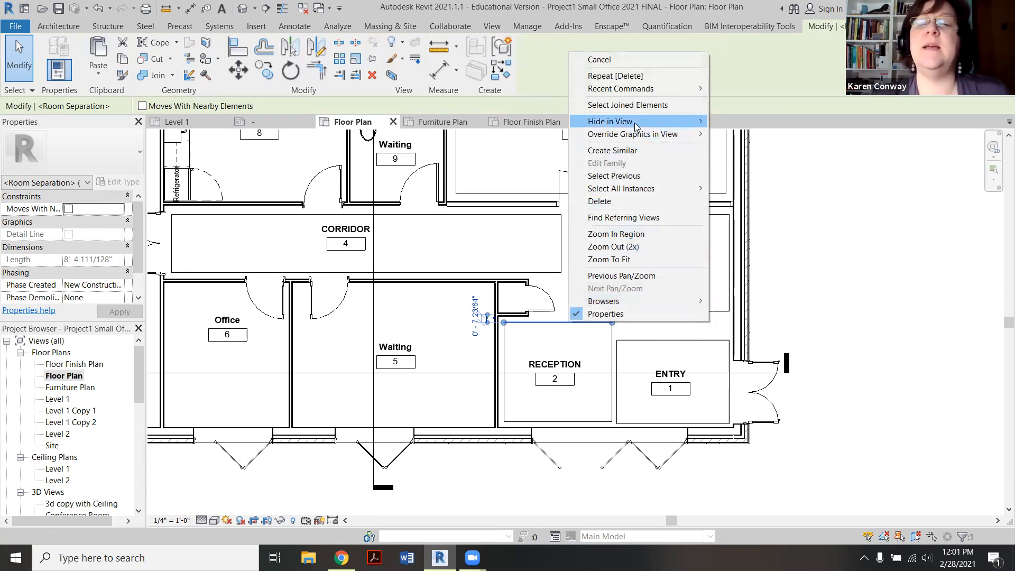
{"action": "mouse_move", "coordinate": [688, 121]}
{"action": "left_click", "coordinate": [740, 134]}
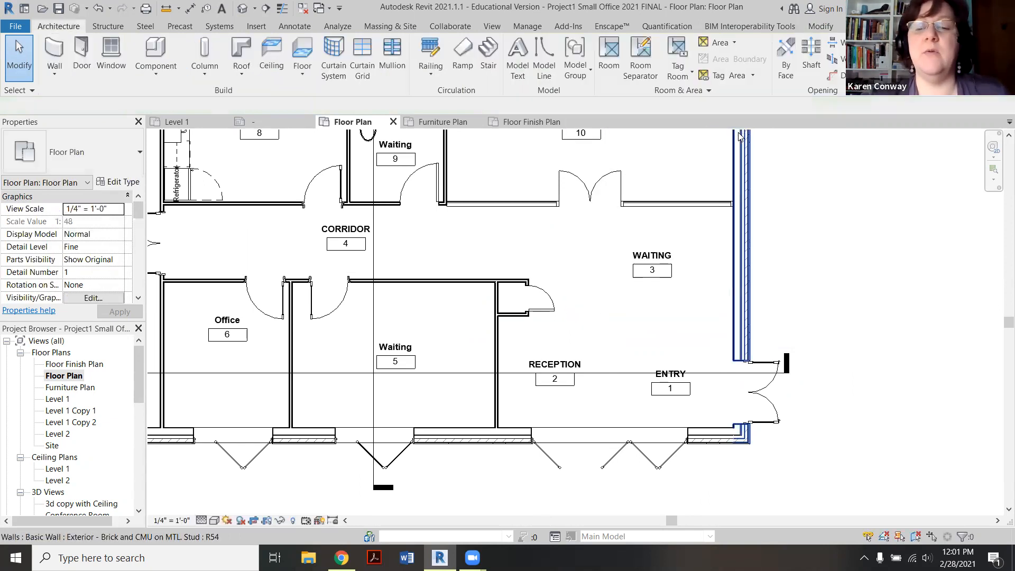
{"action": "scroll", "coordinate": [557, 268], "scroll_direction": "down", "scroll_amount": 3}
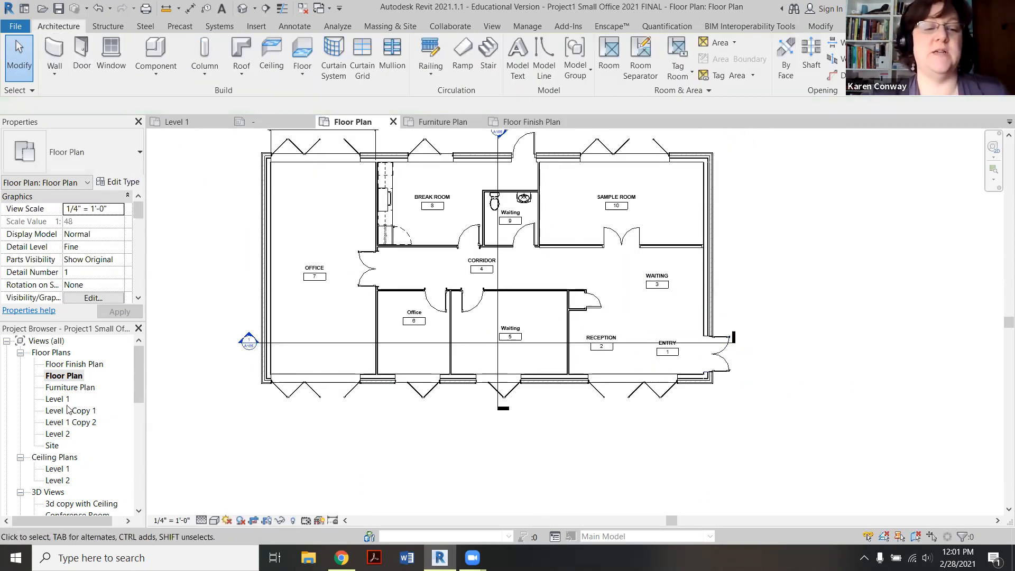
Hide the room separation line category in the Floor Finish Plan view, using the line at the corridor's waiting-area end
{"action": "left_click", "coordinate": [77, 365]}
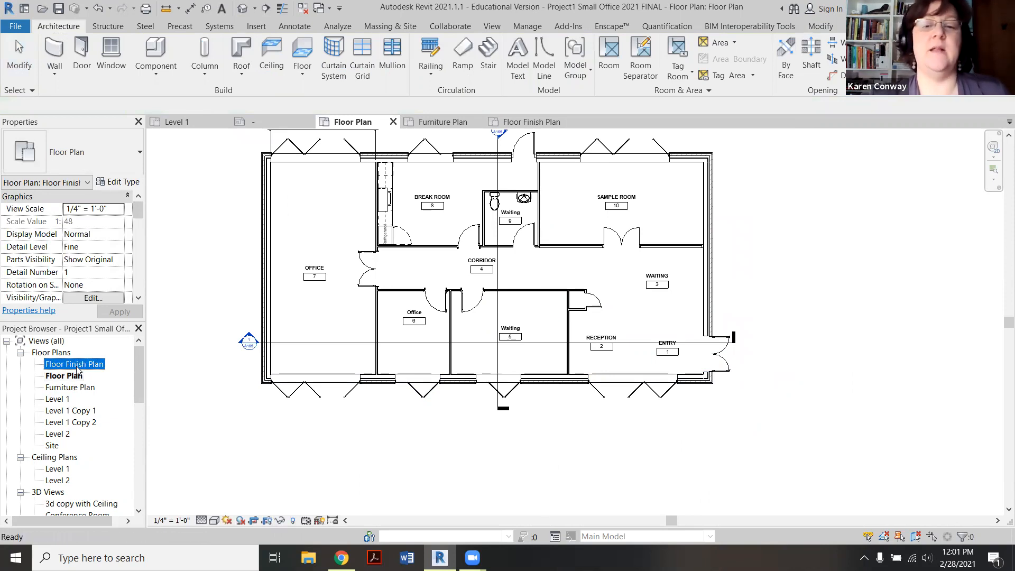
{"action": "double_click", "coordinate": [77, 366]}
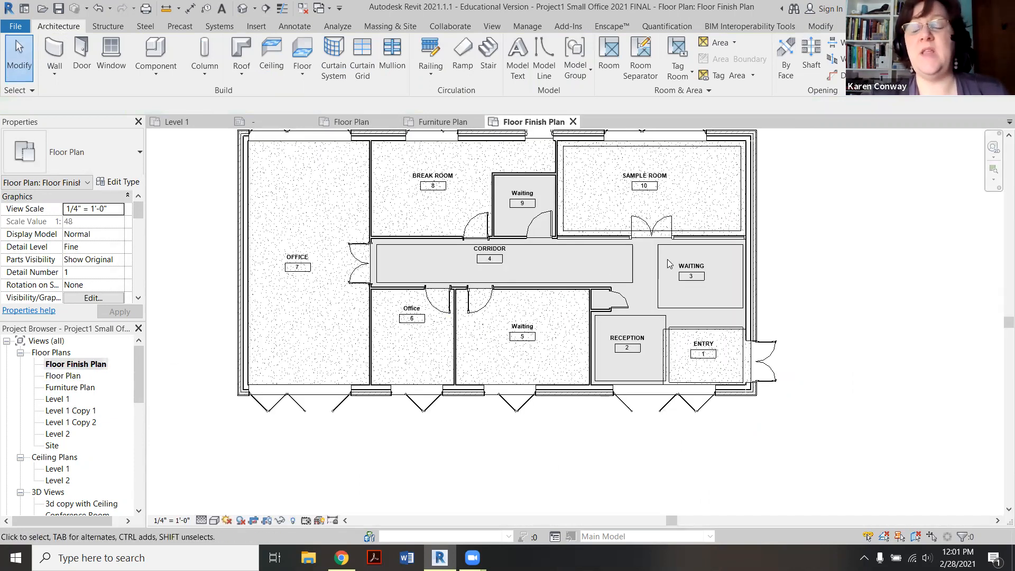
{"action": "scroll", "coordinate": [597, 263], "scroll_direction": "up", "scroll_amount": 2}
{"action": "scroll", "coordinate": [596, 263], "scroll_direction": "up", "scroll_amount": 2}
{"action": "left_click", "coordinate": [636, 276]}
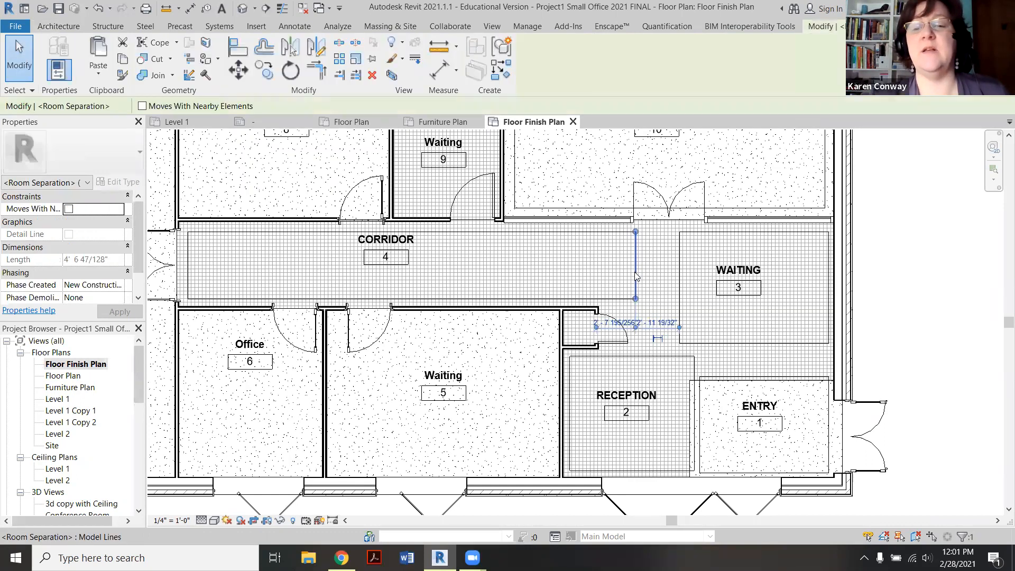
{"action": "right_click", "coordinate": [636, 274]}
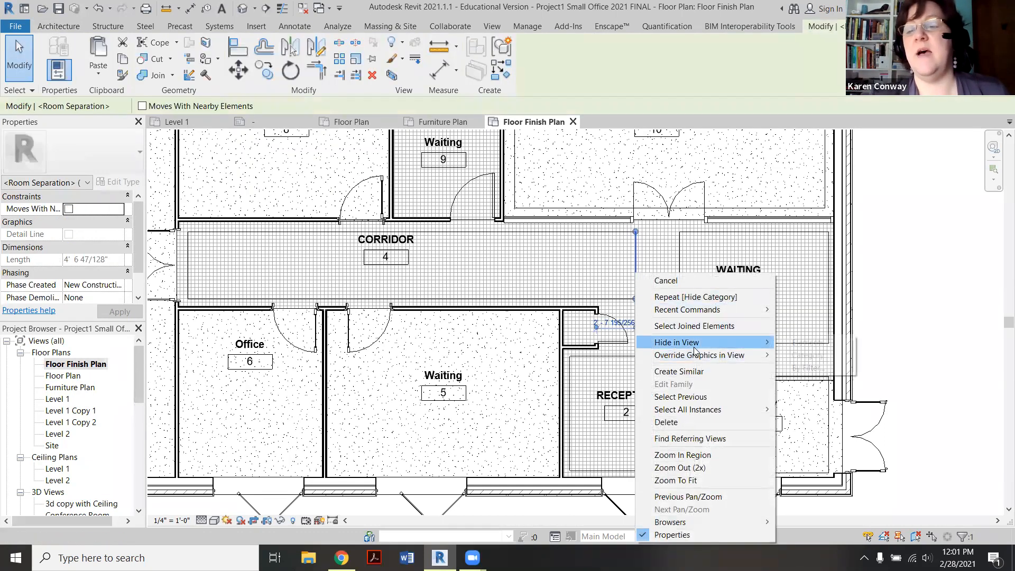
{"action": "left_click", "coordinate": [808, 356]}
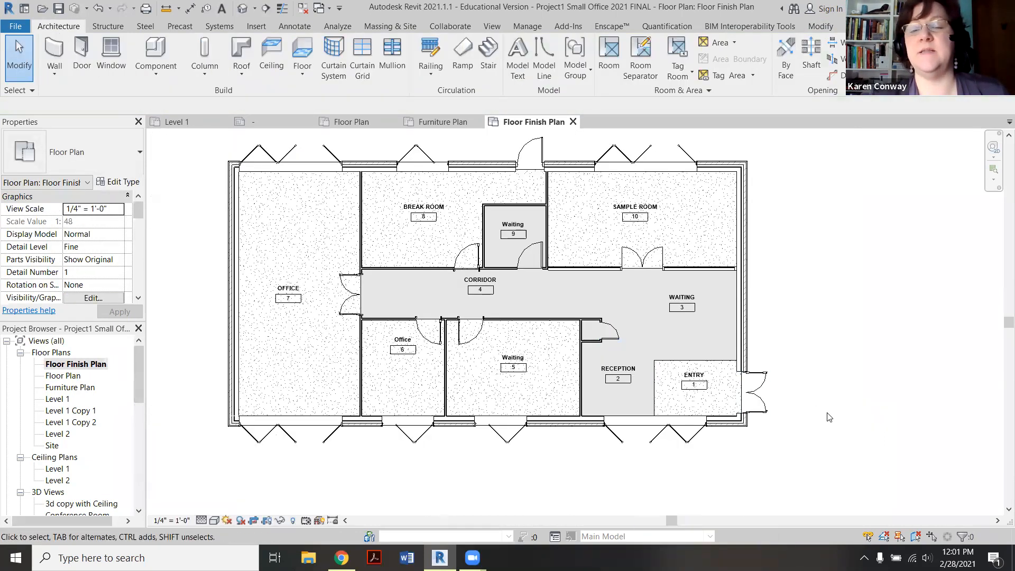
Hide the room separation line category in the Furniture Plan view, using the line at the corridor's waiting-area end
{"action": "double_click", "coordinate": [64, 398]}
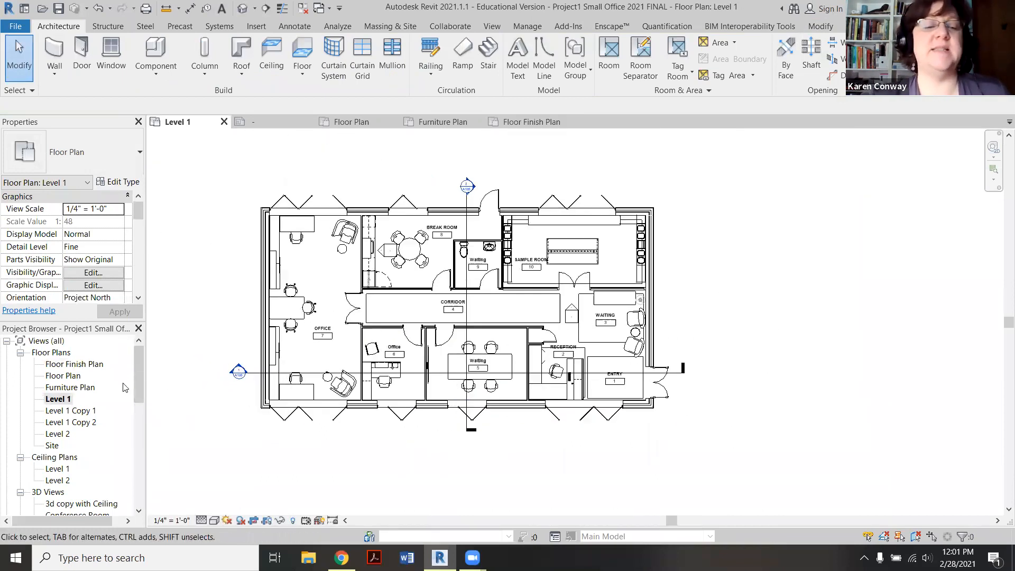
{"action": "double_click", "coordinate": [63, 388]}
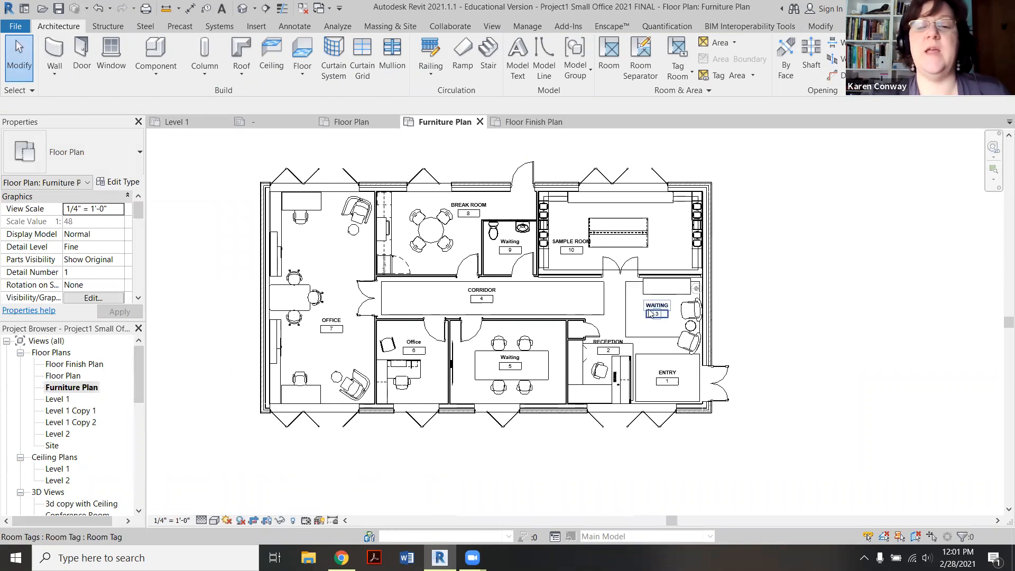
{"action": "scroll", "coordinate": [642, 309], "scroll_direction": "up", "scroll_amount": 2}
{"action": "left_click", "coordinate": [584, 315]}
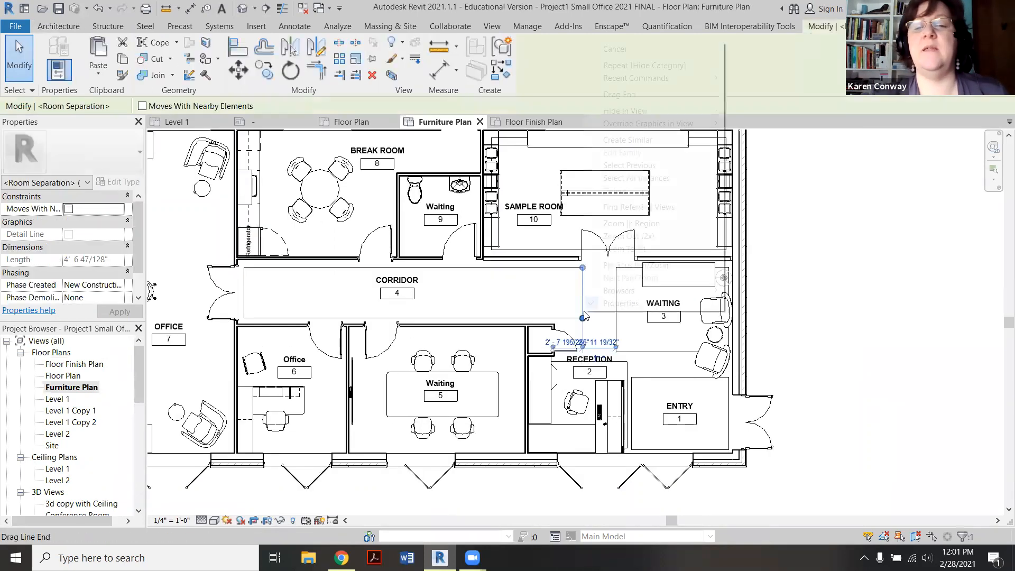
{"action": "right_click", "coordinate": [583, 316]}
{"action": "mouse_move", "coordinate": [711, 111]}
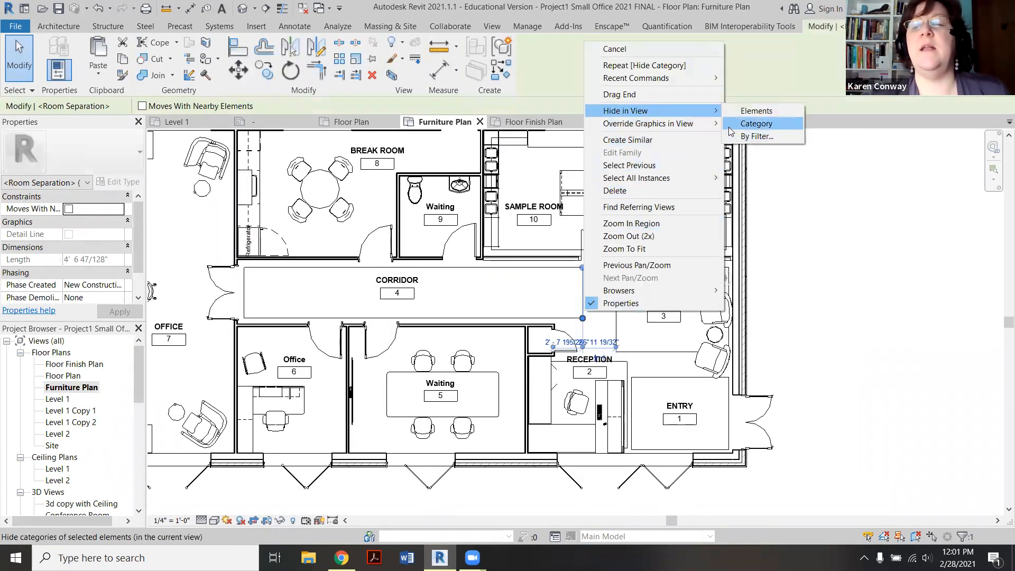
{"action": "left_click", "coordinate": [733, 125]}
{"action": "scroll", "coordinate": [737, 344], "scroll_direction": "down", "scroll_amount": 2}
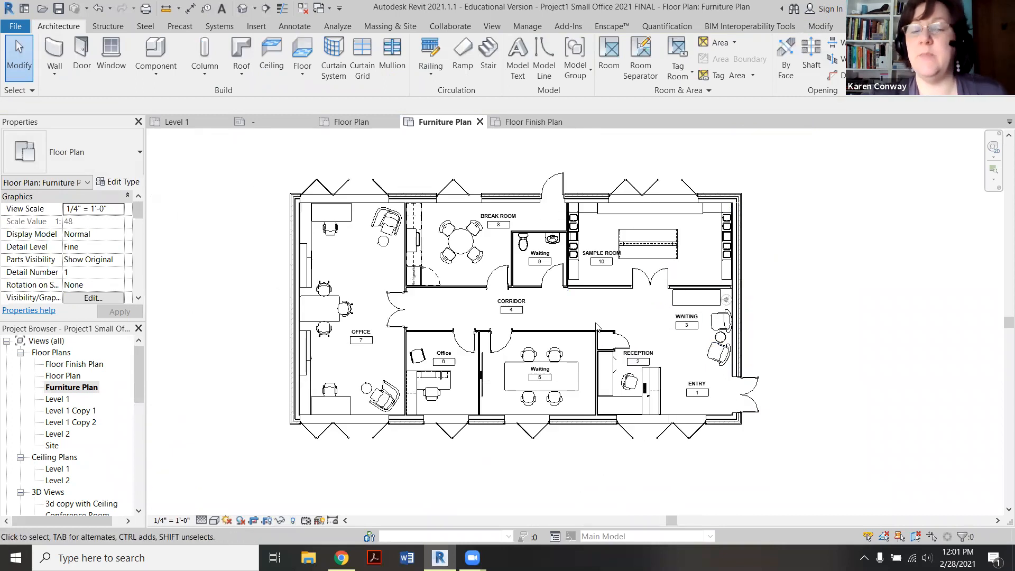
{"action": "scroll", "coordinate": [521, 318], "scroll_direction": "up", "scroll_amount": 2}
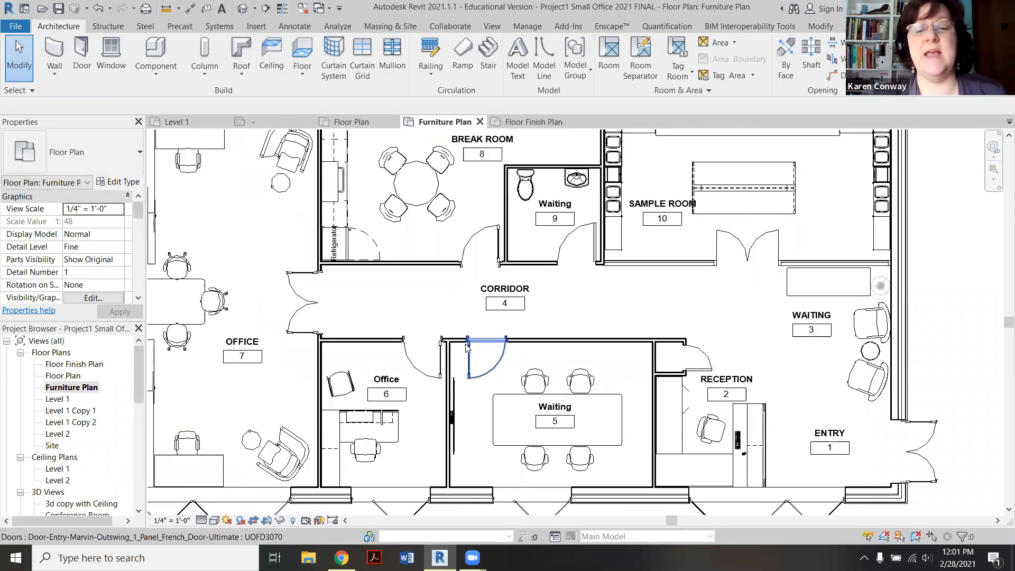
{"action": "scroll", "coordinate": [467, 346], "scroll_direction": "down", "scroll_amount": 2}
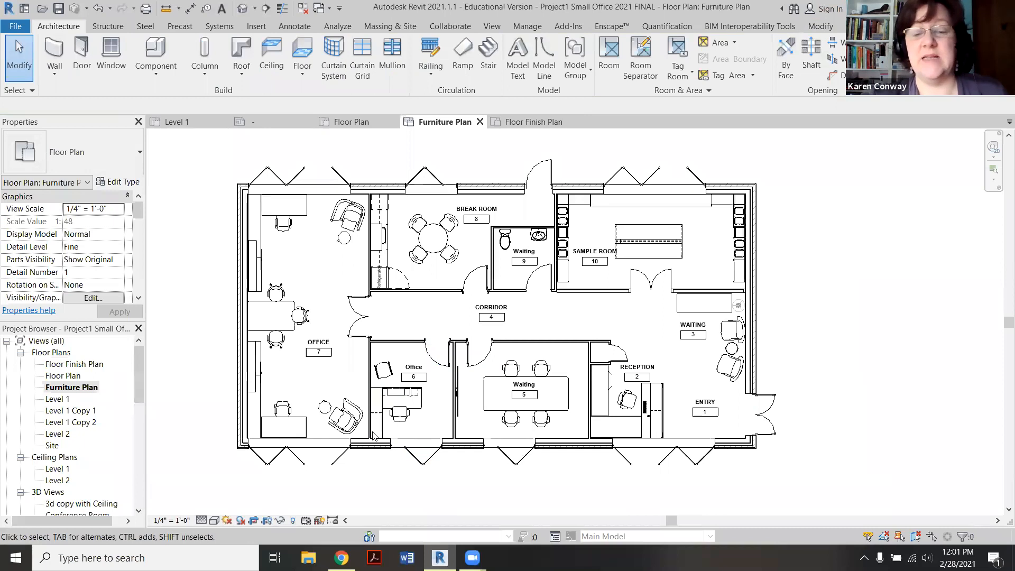